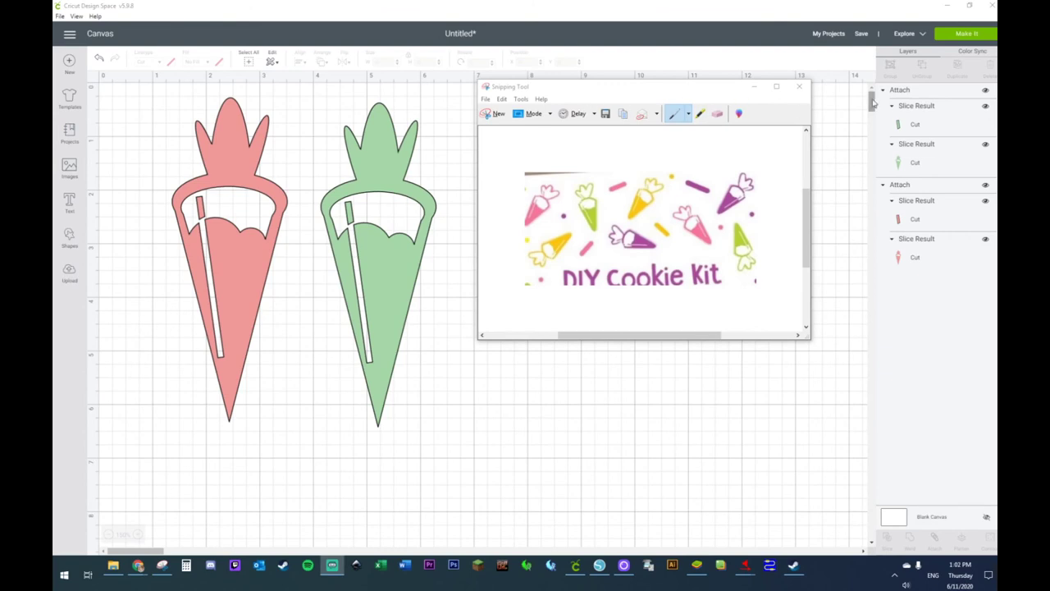
# Step: Close the reference snip of the carrot designs without saving it
pyautogui.click(799, 86)
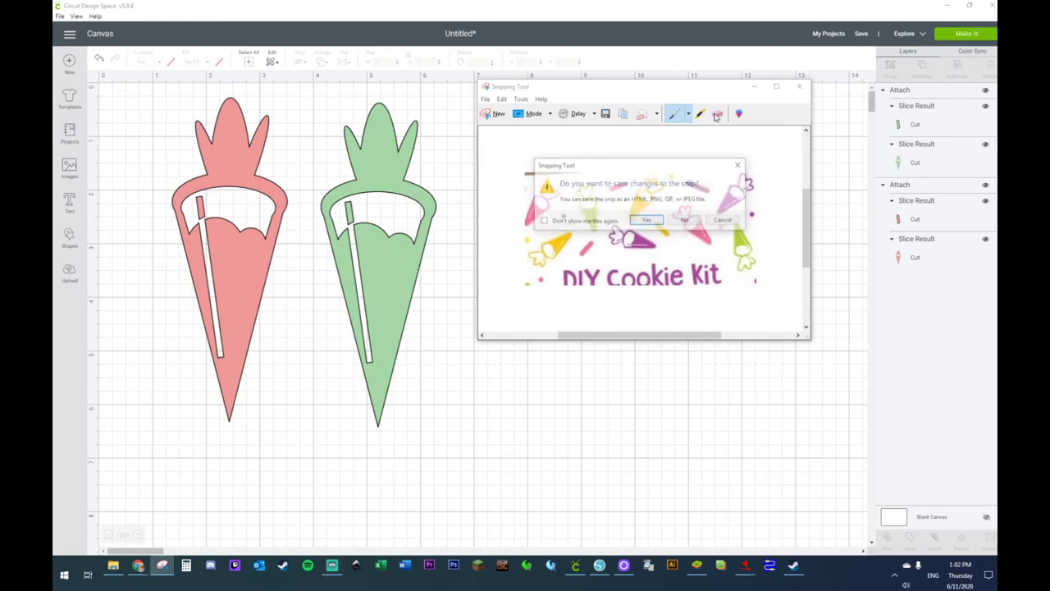
pyautogui.click(686, 220)
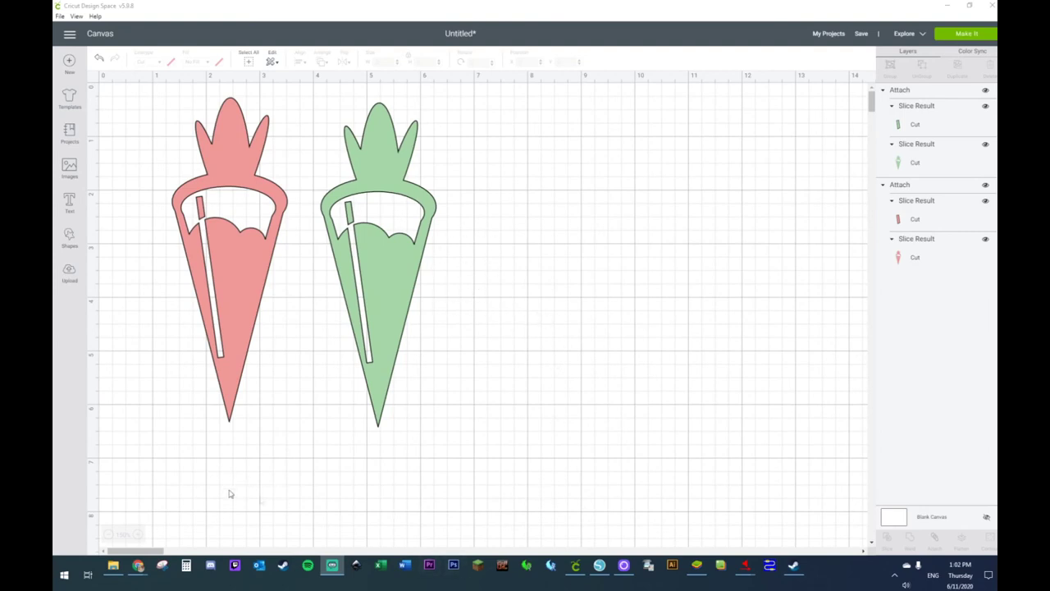
# Step: Delete the green carrot and shrink the pink carrot to about 2 inches tall
pyautogui.click(378, 211)
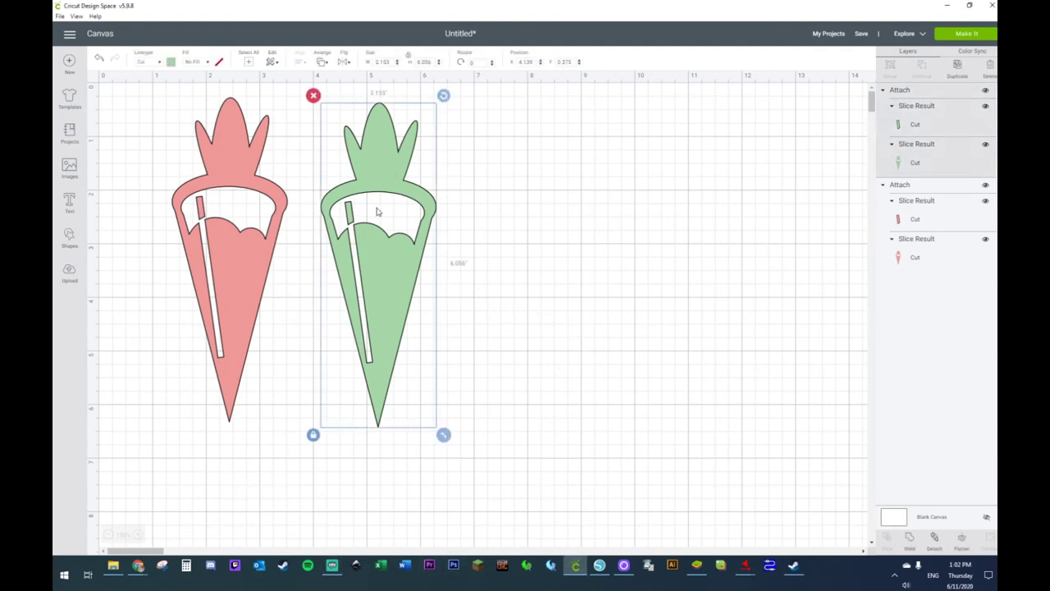
pyautogui.click(313, 95)
pyautogui.click(268, 279)
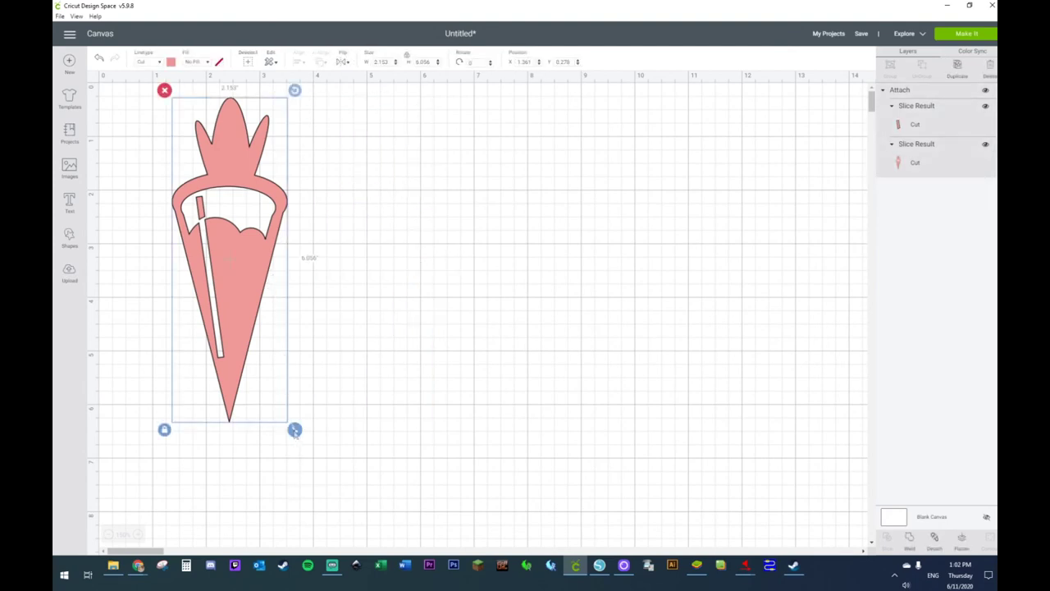
pyautogui.moveTo(295, 429); pyautogui.dragTo(191, 222)
pyautogui.click(313, 234)
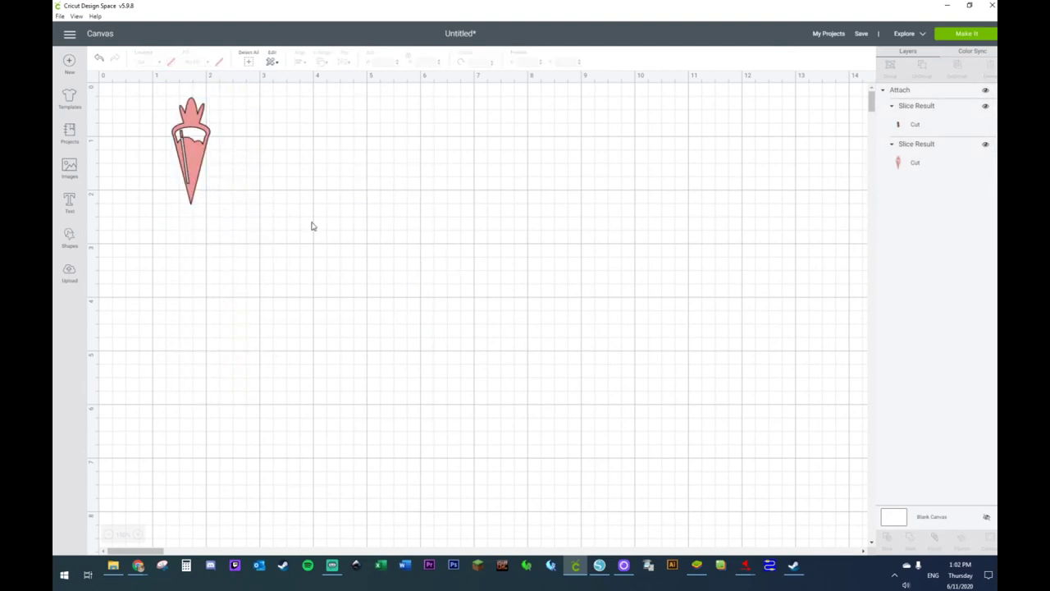
pyautogui.click(71, 238)
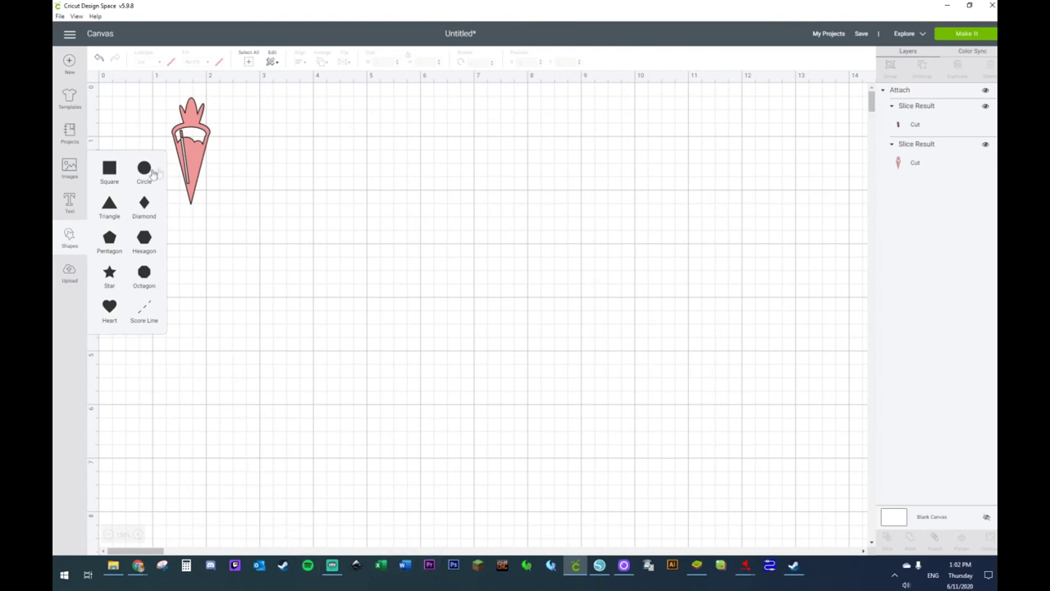
# Step: Add a vertically flipped triangle, about 1.797 × 4.352 inches, beside the pink carrot
pyautogui.click(109, 207)
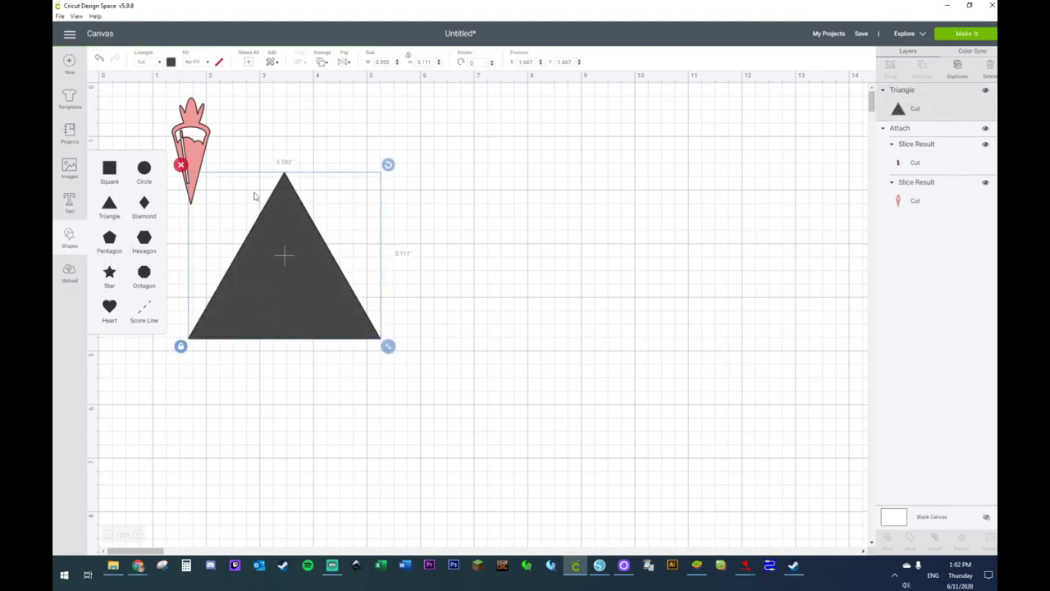
pyautogui.moveTo(302, 277); pyautogui.dragTo(358, 254)
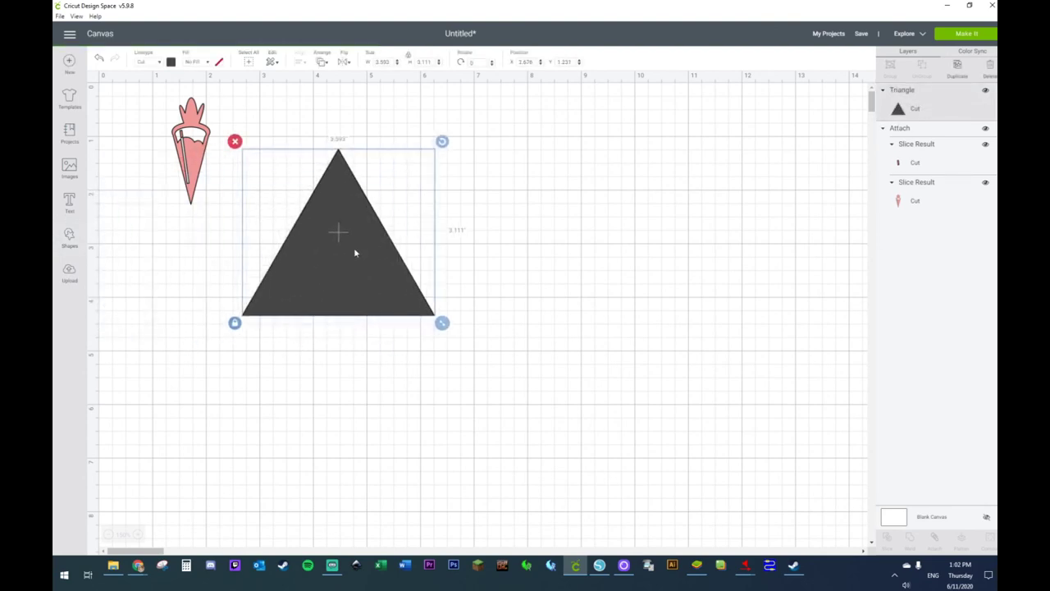
pyautogui.click(343, 62)
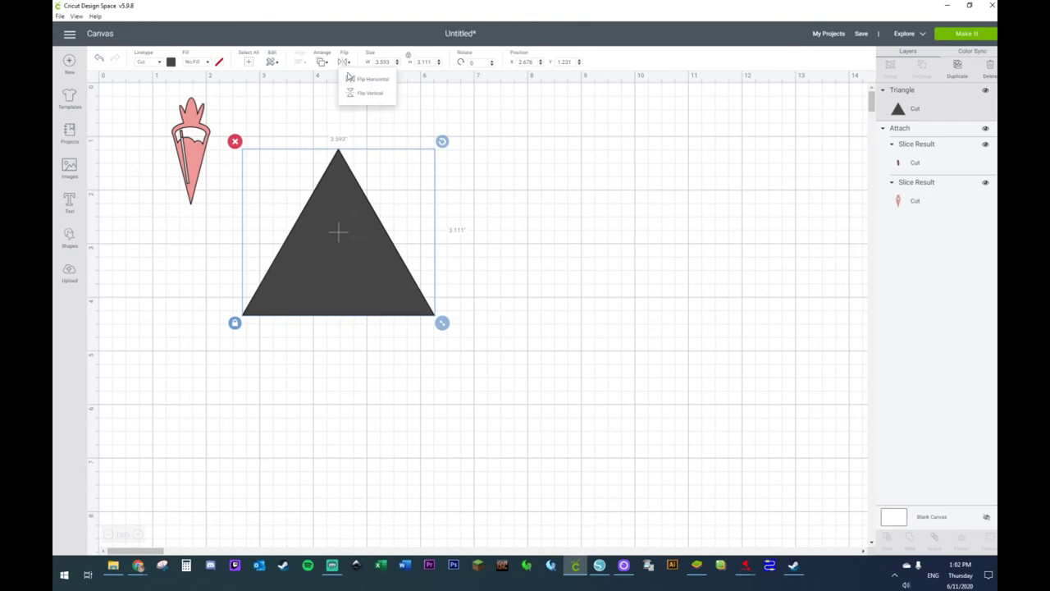
pyautogui.click(352, 93)
pyautogui.moveTo(342, 237); pyautogui.dragTo(345, 303)
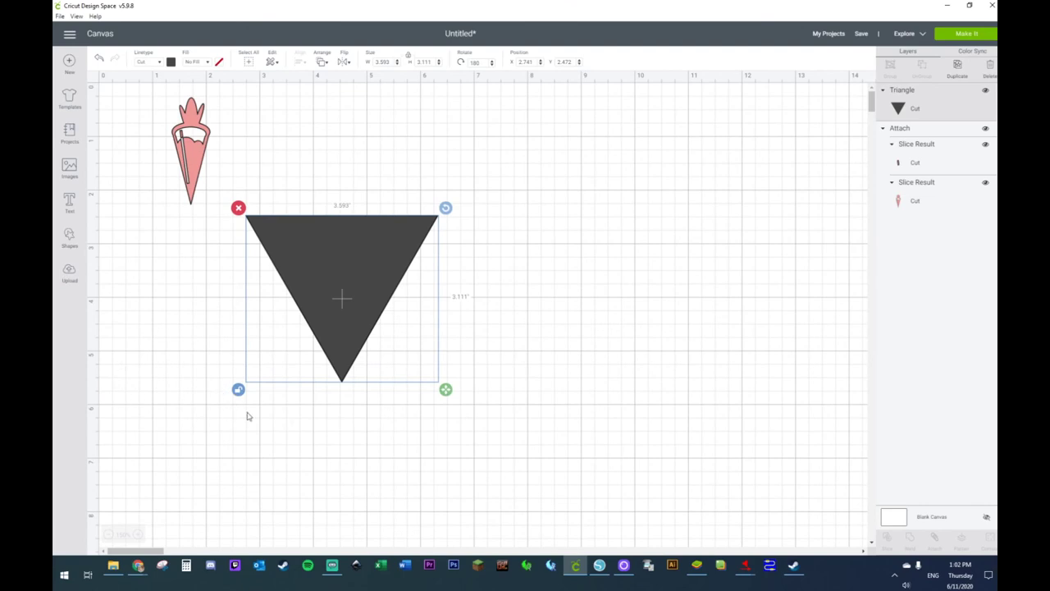
pyautogui.moveTo(445, 388); pyautogui.dragTo(343, 449)
pyautogui.click(418, 417)
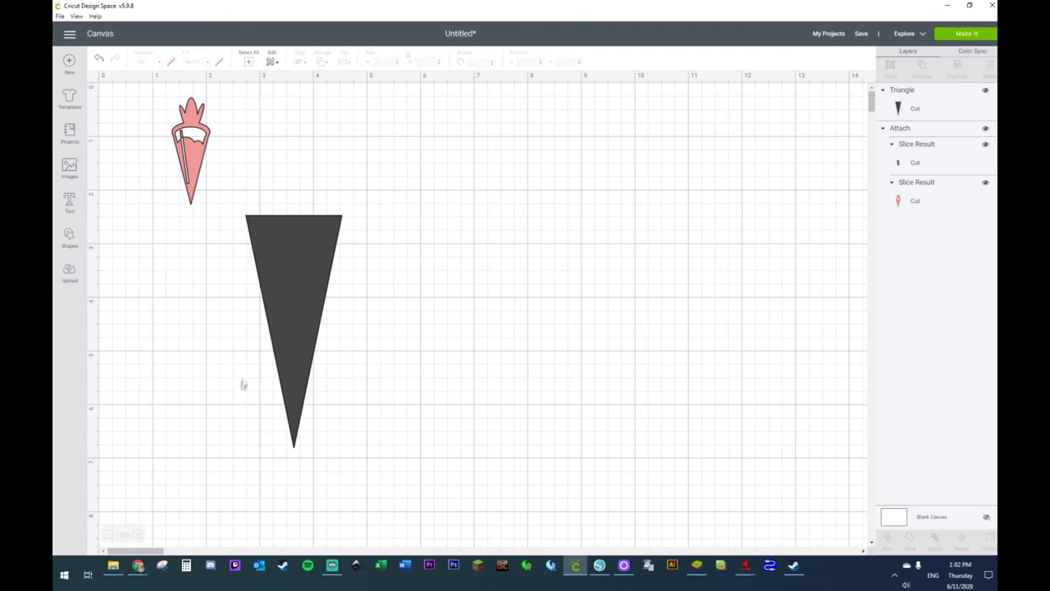
pyautogui.moveTo(323, 243); pyautogui.dragTo(382, 235)
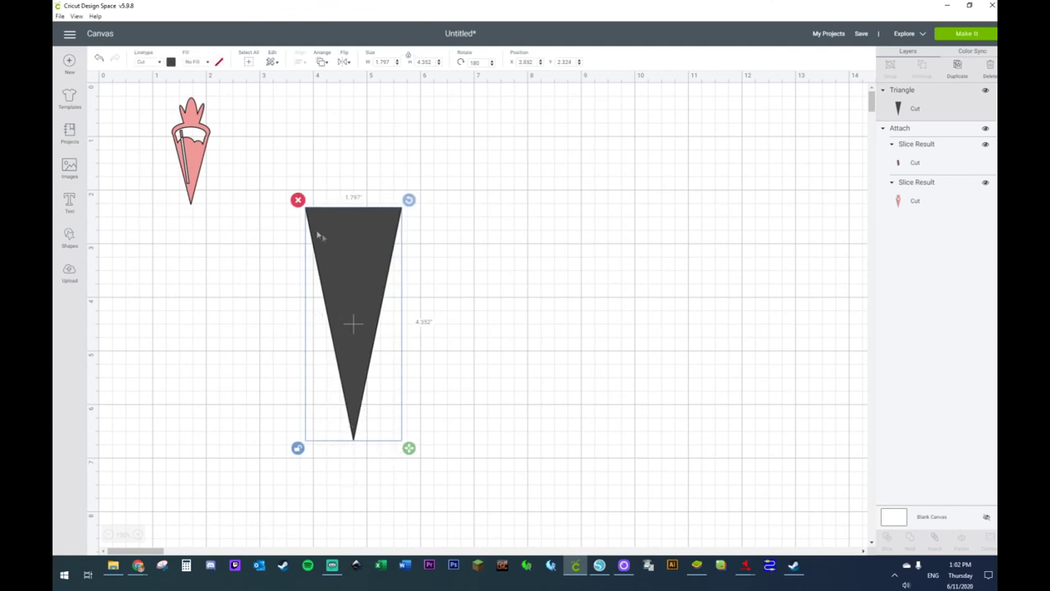
pyautogui.click(69, 236)
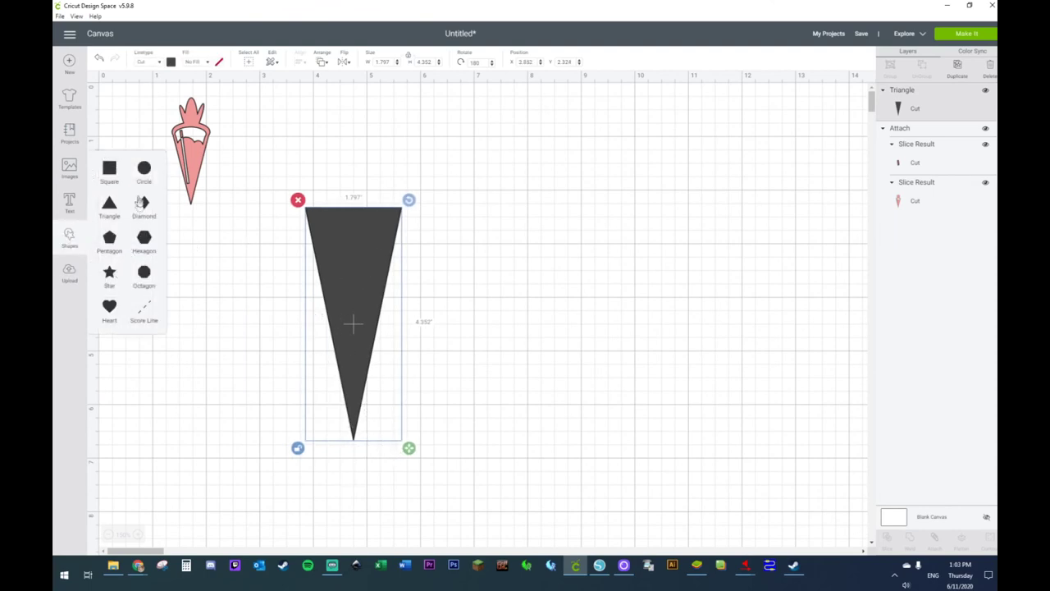
# Step: Add a flat ellipse about 0.8 inches tall on the triangle's wide top
pyautogui.click(146, 170)
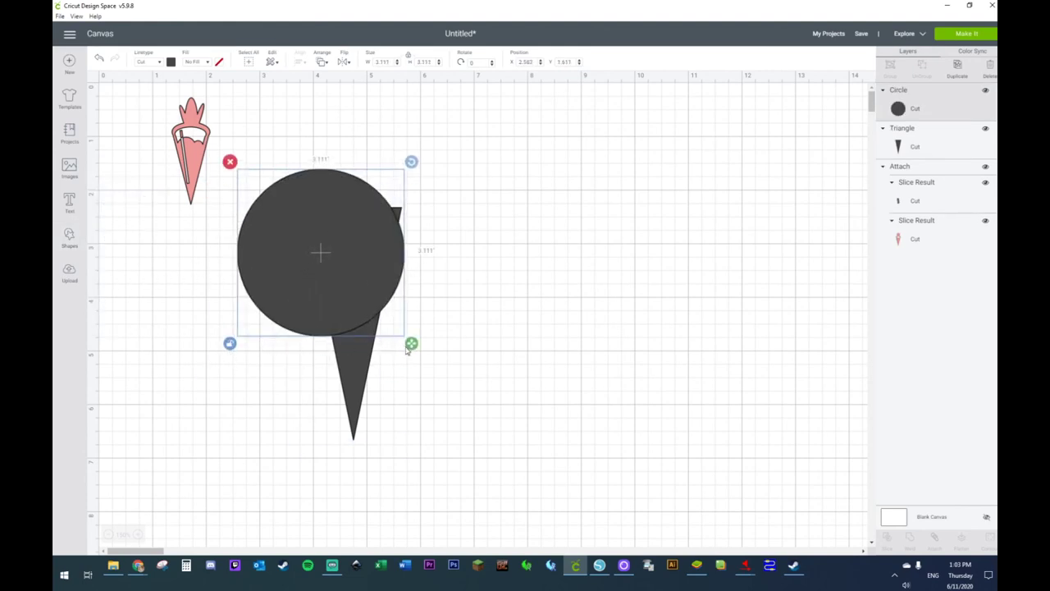
pyautogui.moveTo(411, 343); pyautogui.dragTo(417, 227)
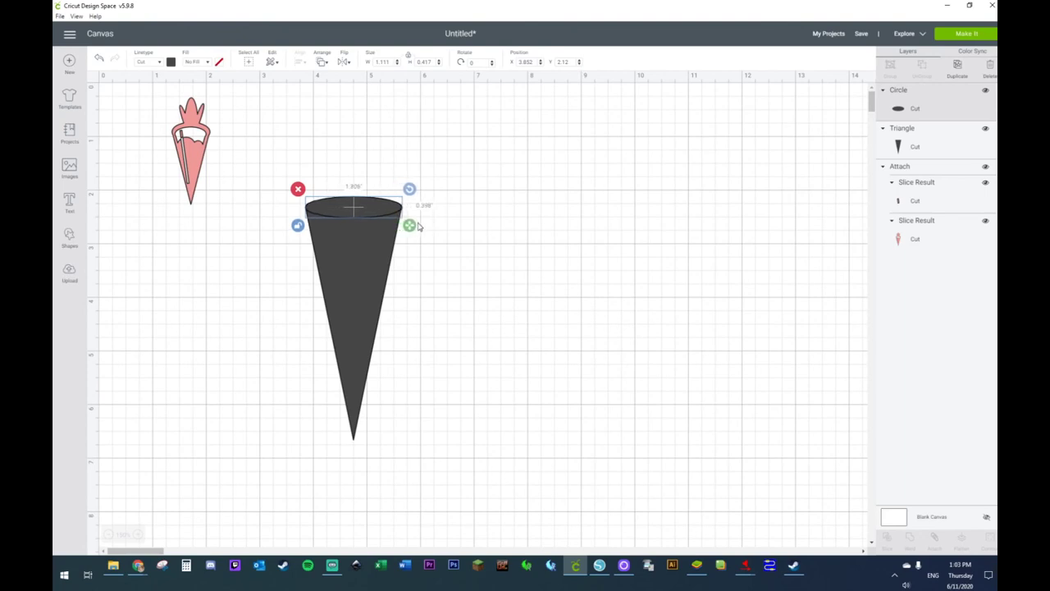
pyautogui.click(454, 237)
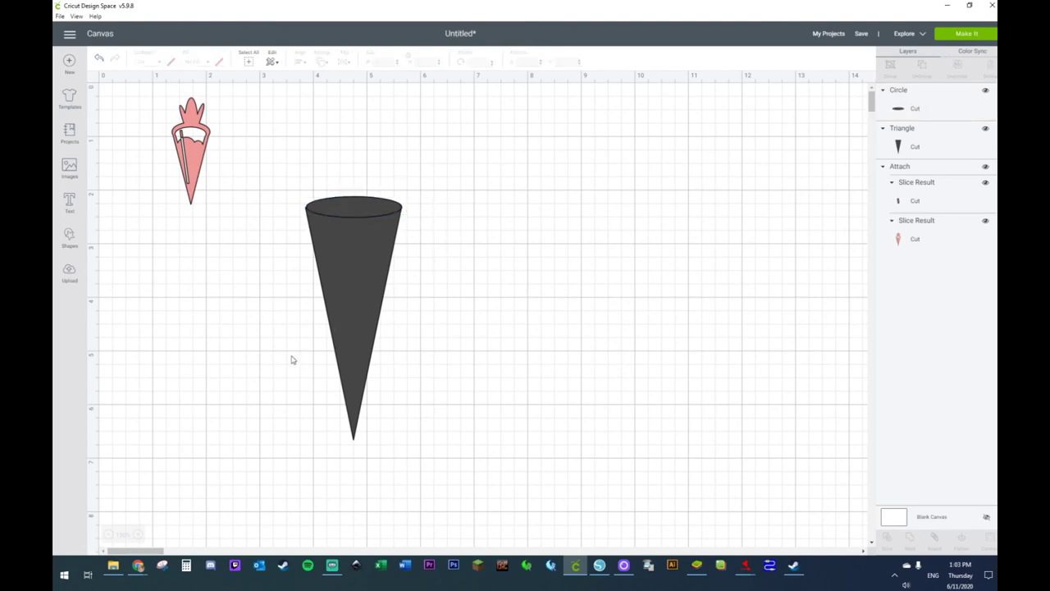
pyautogui.click(358, 214)
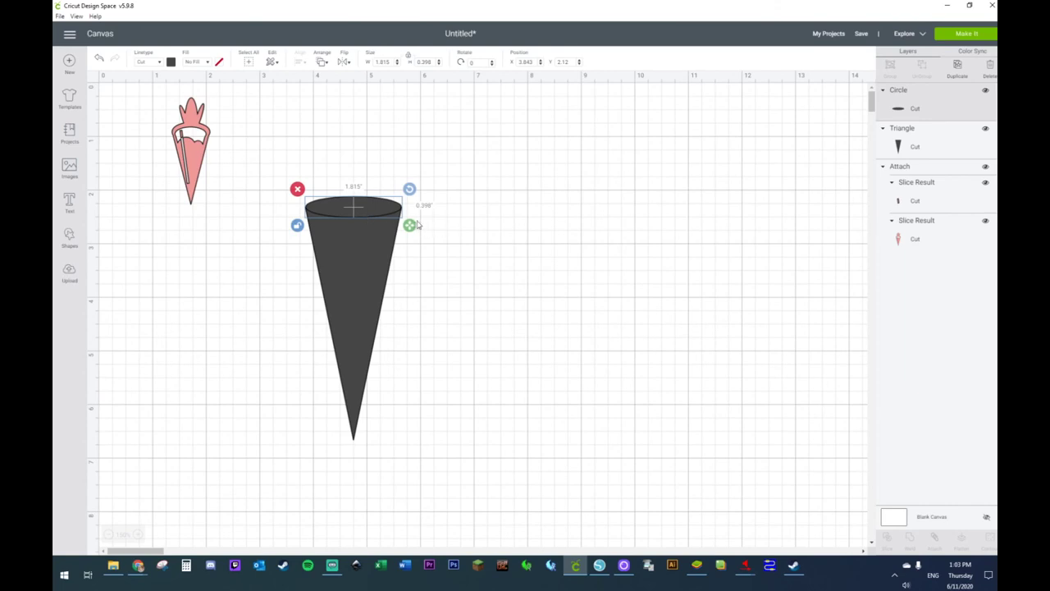
pyautogui.moveTo(418, 223); pyautogui.dragTo(414, 247)
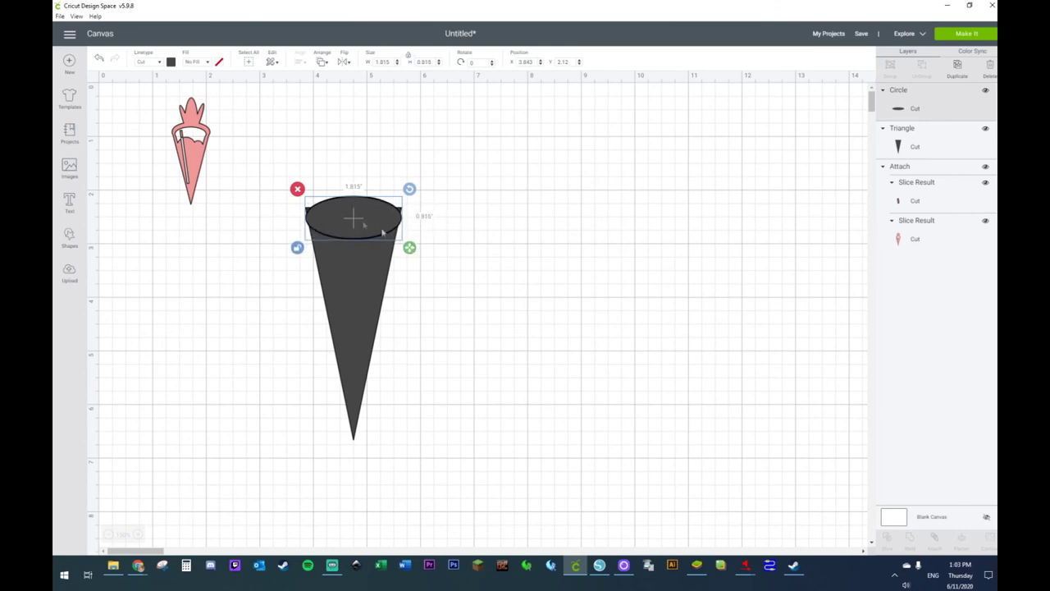
pyautogui.moveTo(339, 223); pyautogui.dragTo(339, 208)
pyautogui.click(448, 217)
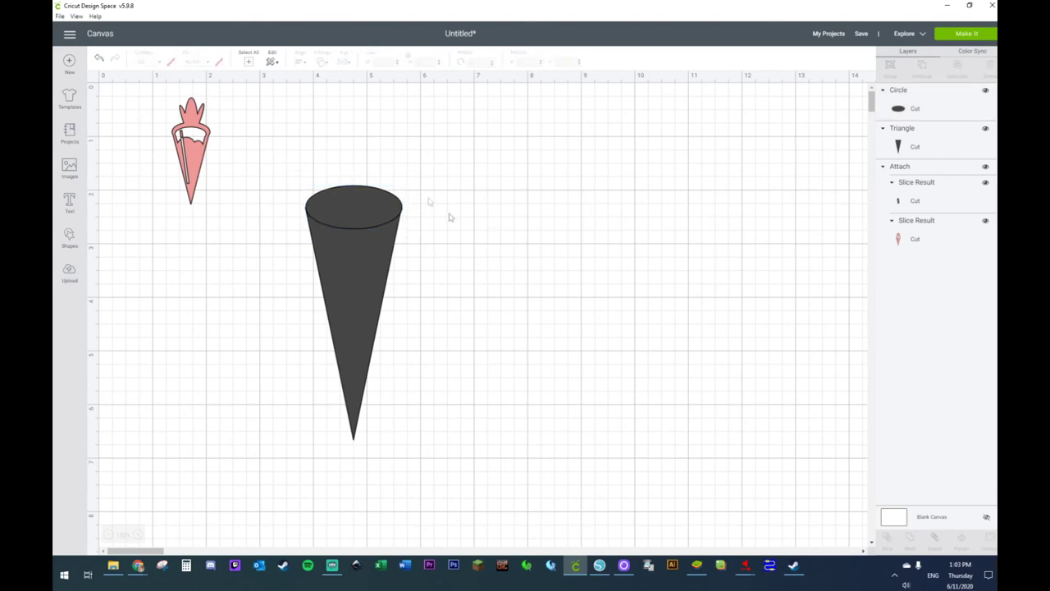
# Step: Centre the ellipse and triangle horizontally and weld them into one 1.815 × 4.759 inch cone
pyautogui.moveTo(415, 146); pyautogui.dragTo(333, 270)
pyautogui.rightClick(358, 252)
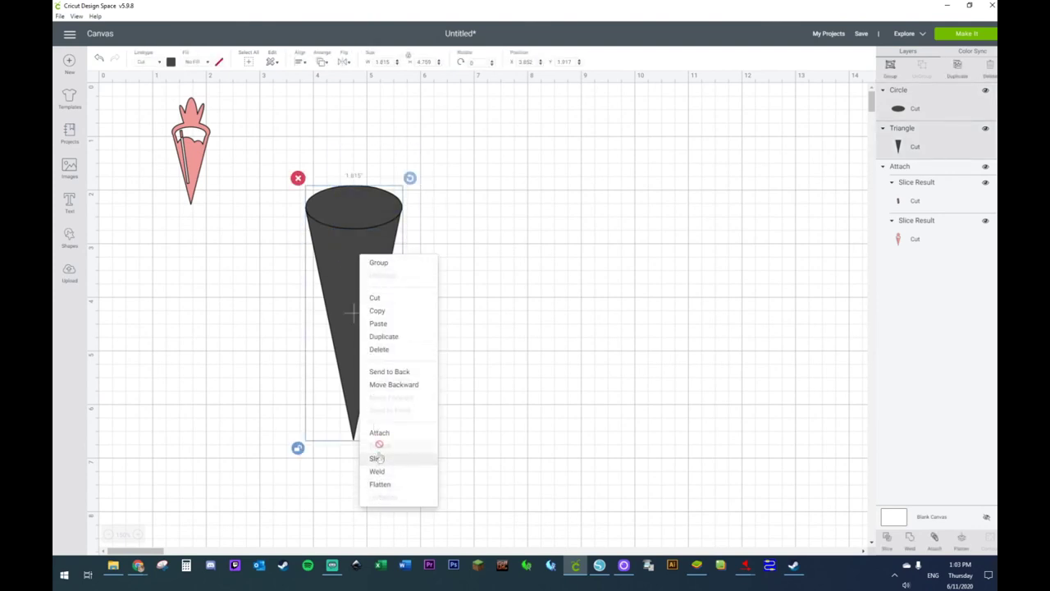
pyautogui.click(341, 63)
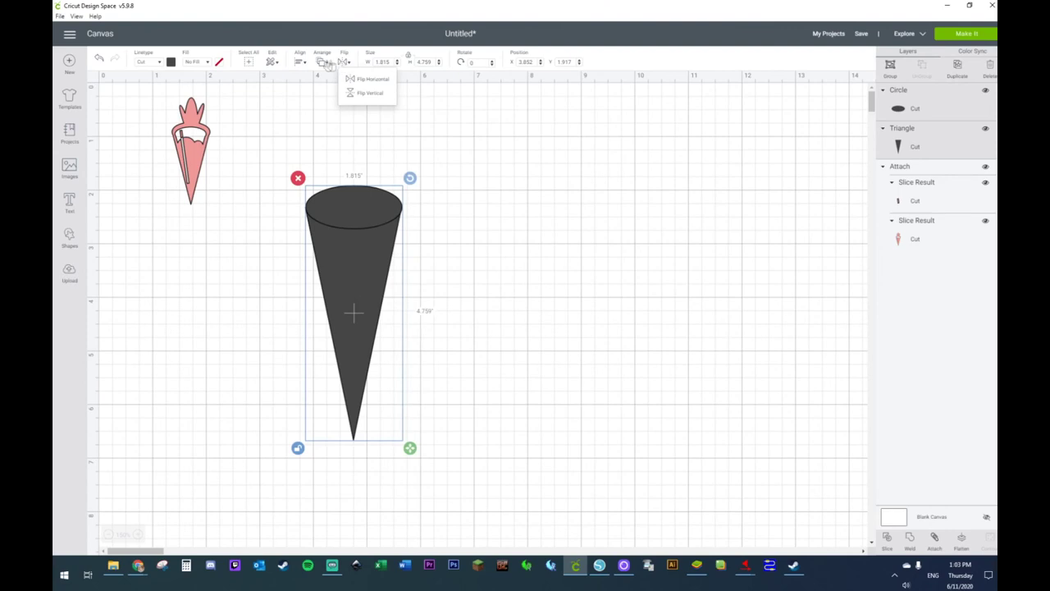
pyautogui.click(301, 63)
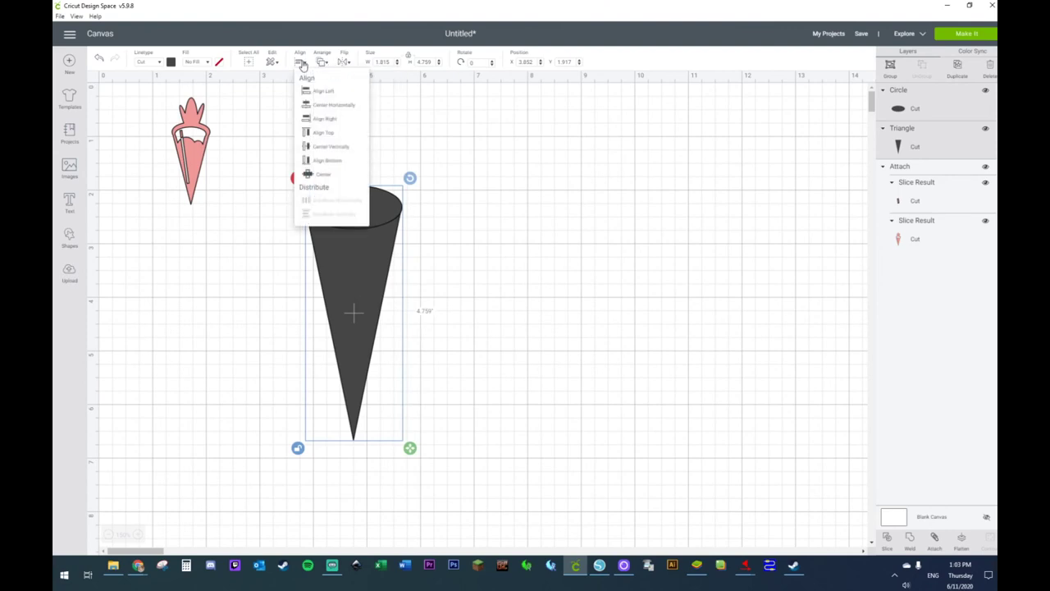
pyautogui.click(314, 106)
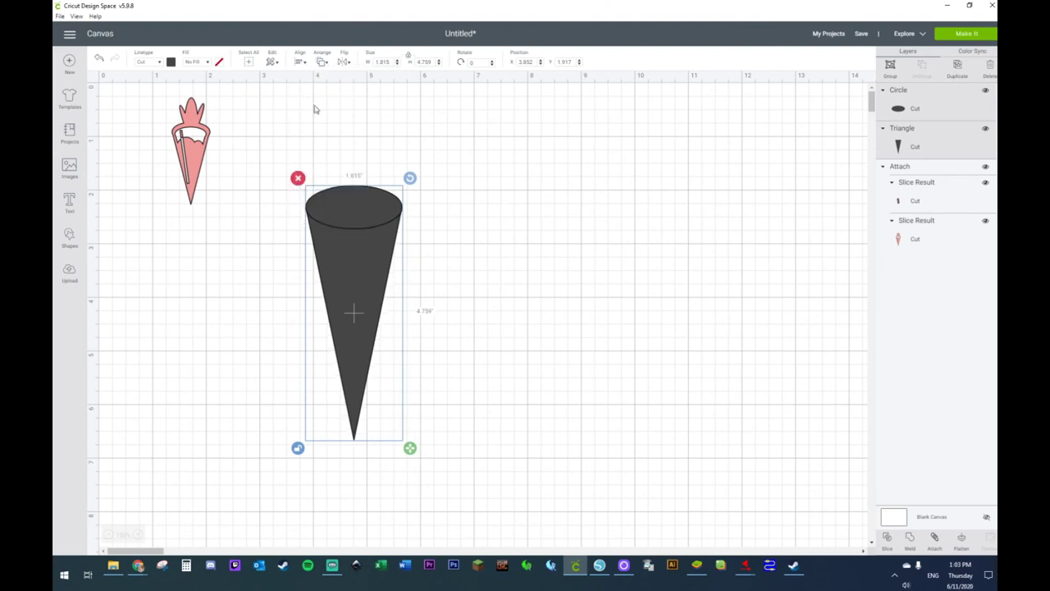
pyautogui.rightClick(352, 250)
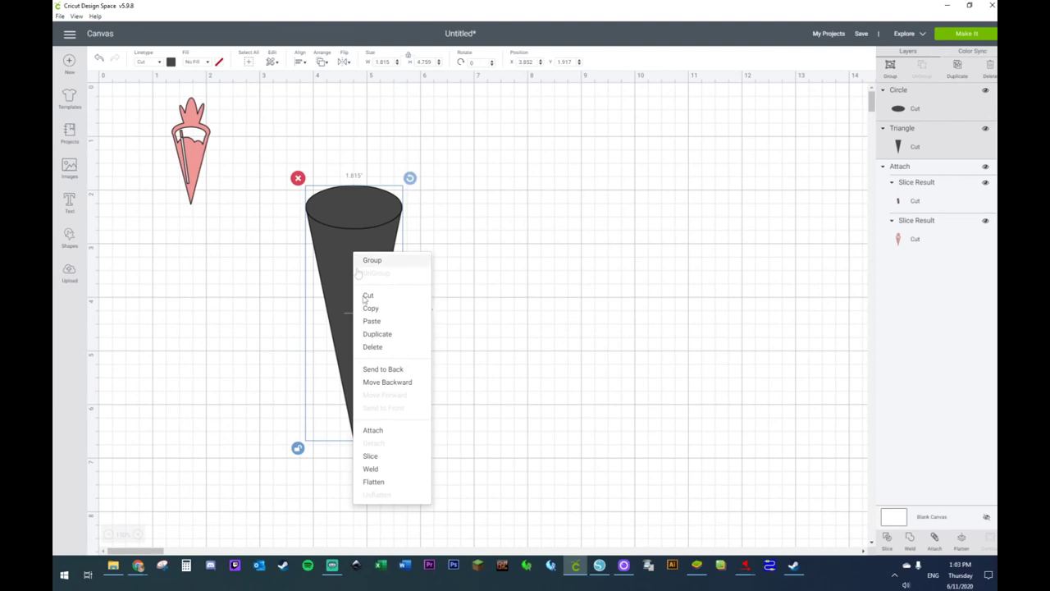
pyautogui.click(381, 469)
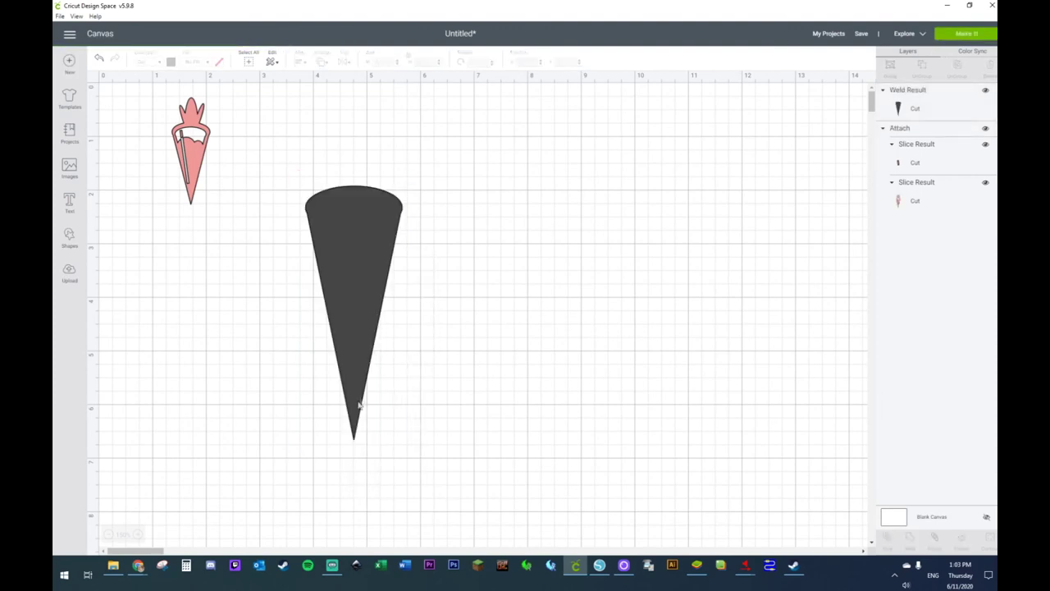
# Step: Add a narrow, tilted oval leaf on top of the cone
pyautogui.click(69, 236)
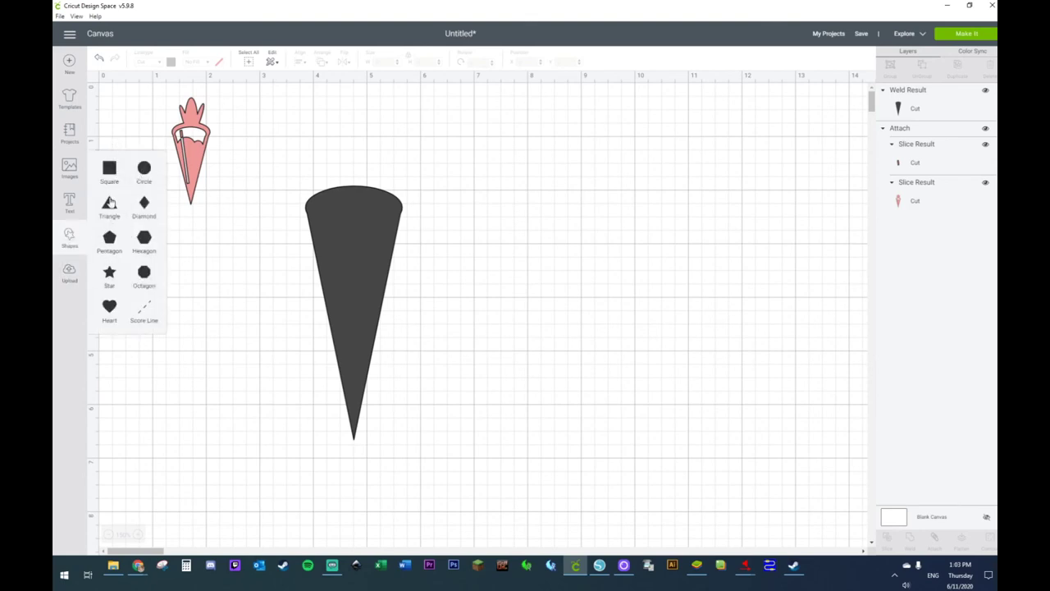
pyautogui.click(144, 168)
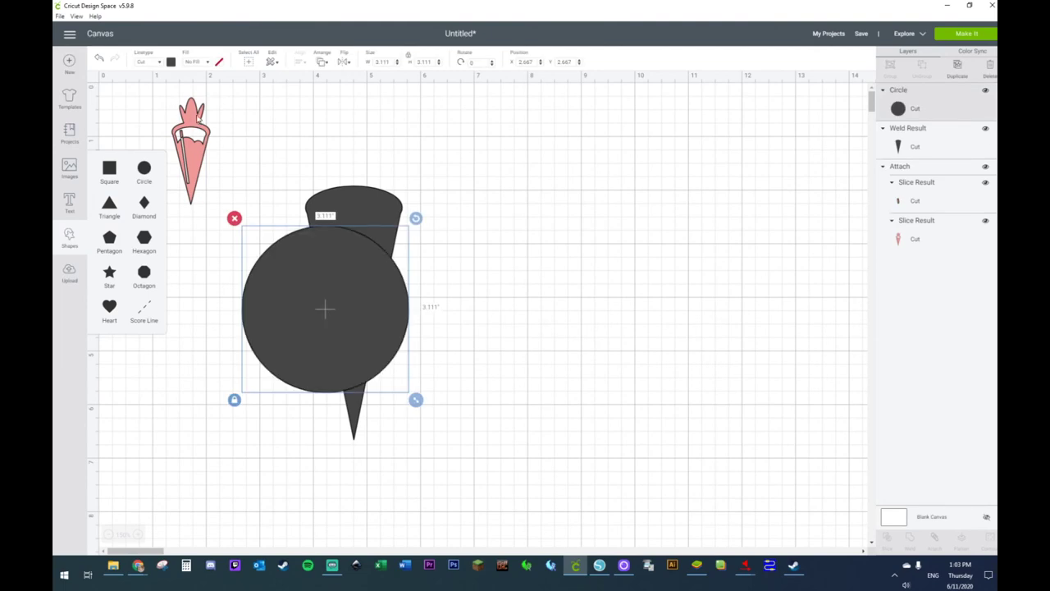
pyautogui.click(354, 387)
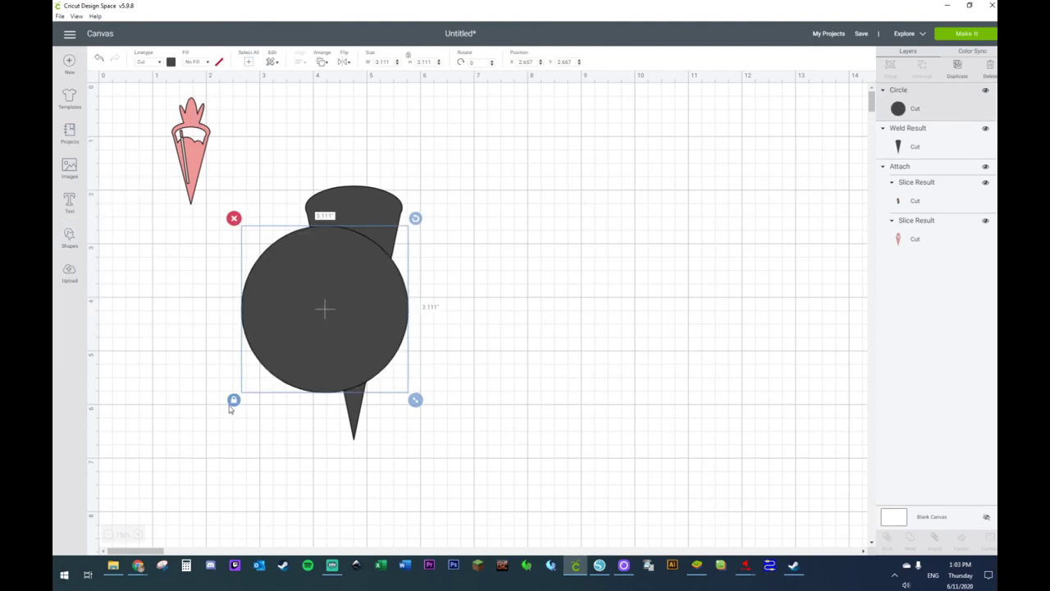
pyautogui.moveTo(416, 401); pyautogui.dragTo(289, 327)
pyautogui.moveTo(288, 217); pyautogui.dragTo(264, 212)
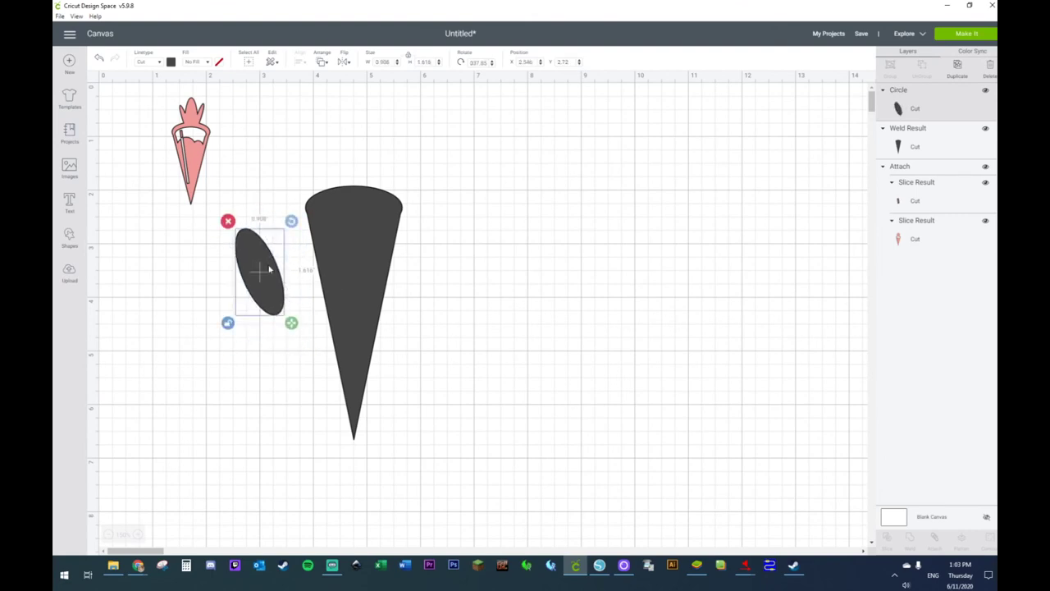
pyautogui.moveTo(269, 269); pyautogui.dragTo(339, 167)
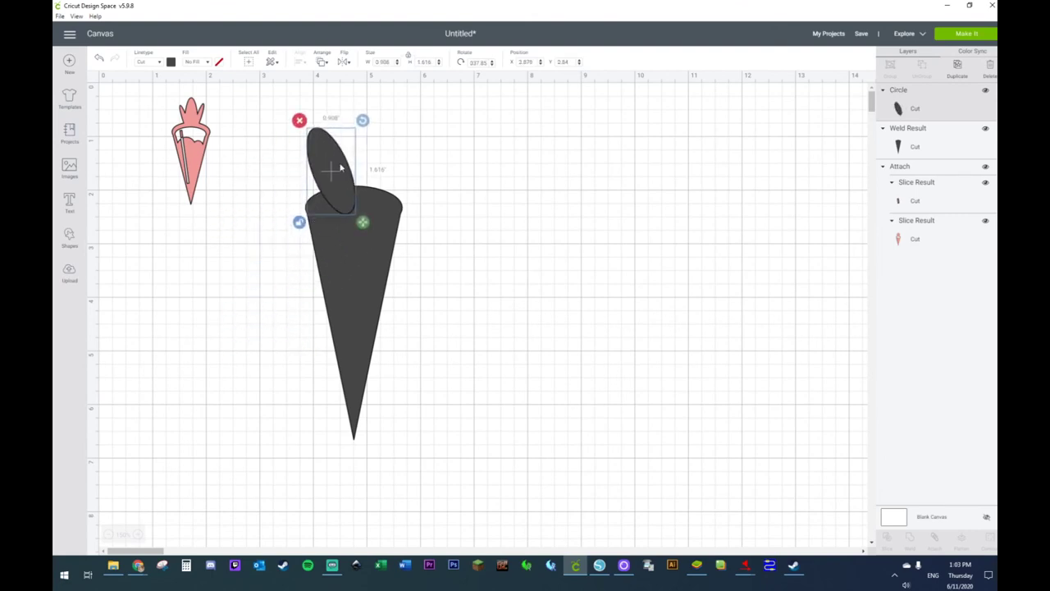
# Step: Duplicate the leaf twice, angling one copy upright and one to the right
pyautogui.rightClick(341, 168)
pyautogui.click(357, 247)
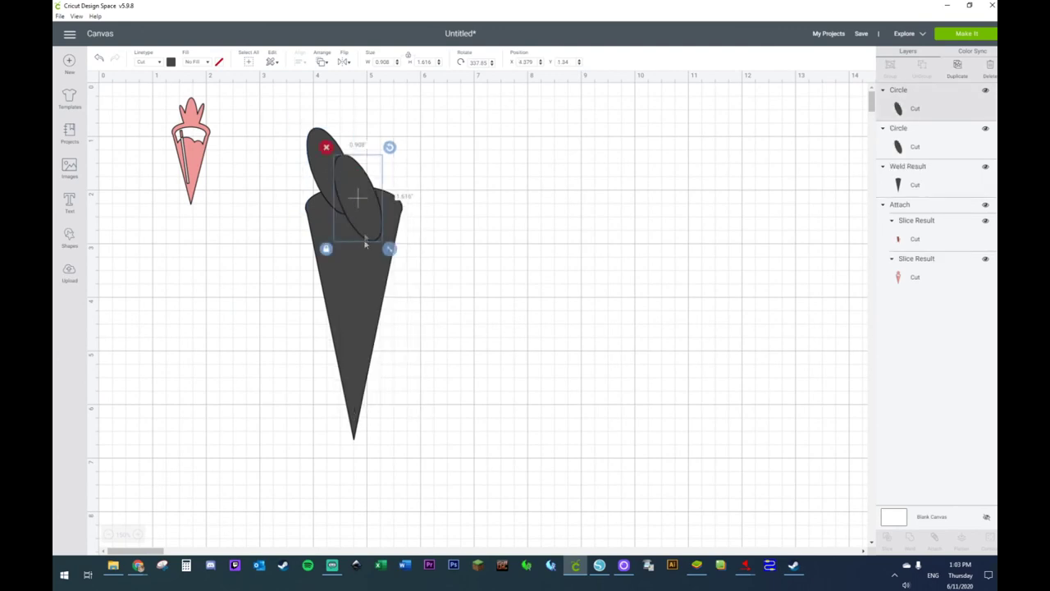
pyautogui.moveTo(388, 147); pyautogui.dragTo(401, 156)
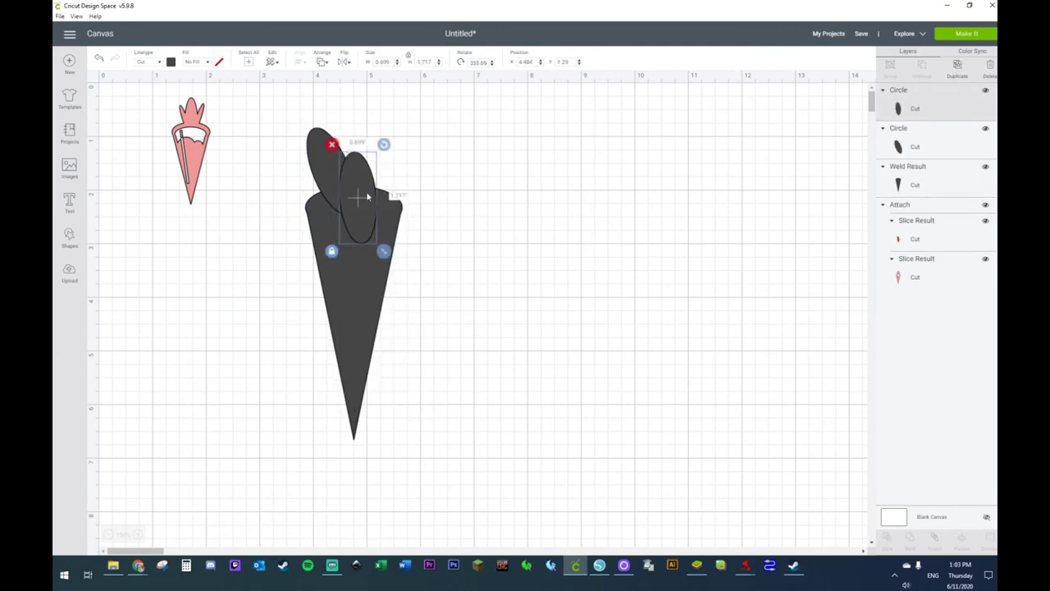
pyautogui.moveTo(366, 191); pyautogui.dragTo(361, 160)
pyautogui.rightClick(361, 160)
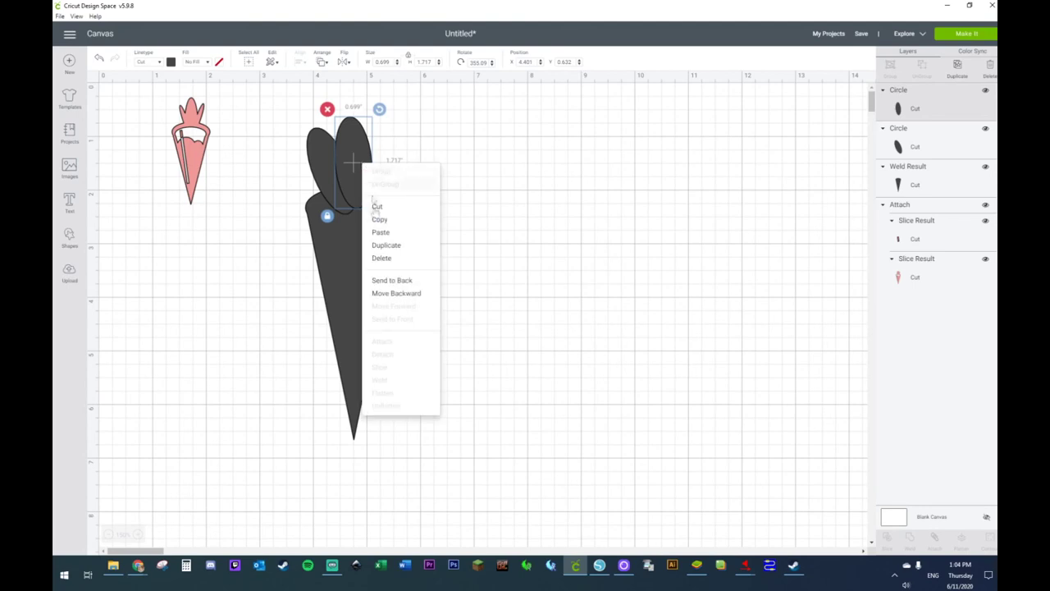
pyautogui.click(386, 246)
pyautogui.moveTo(405, 134); pyautogui.dragTo(382, 170)
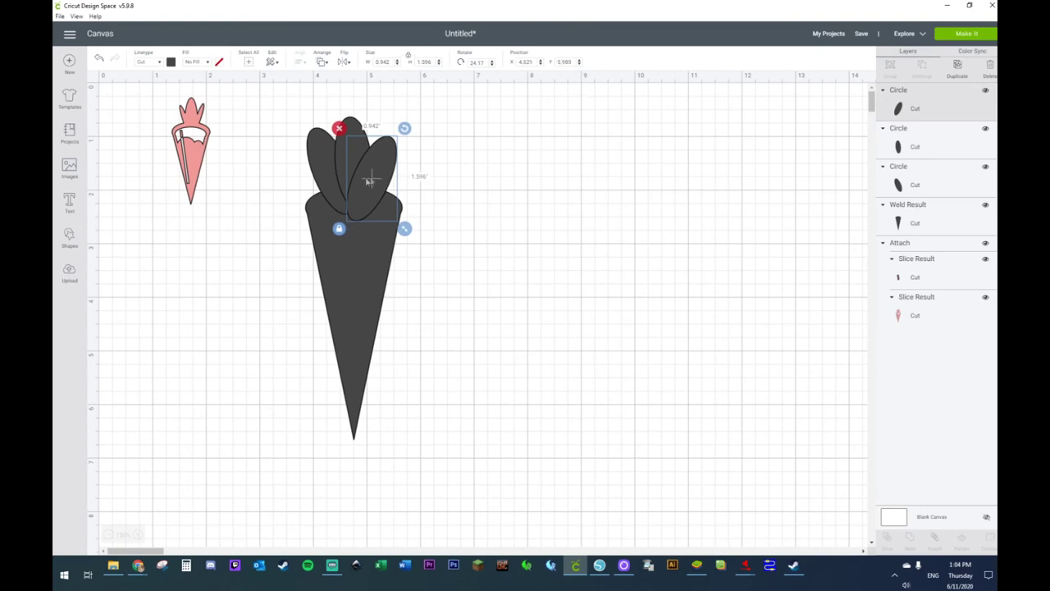
# Step: Weld the three leaf ovals into a single leafy top
pyautogui.click(325, 180)
pyautogui.click(409, 174)
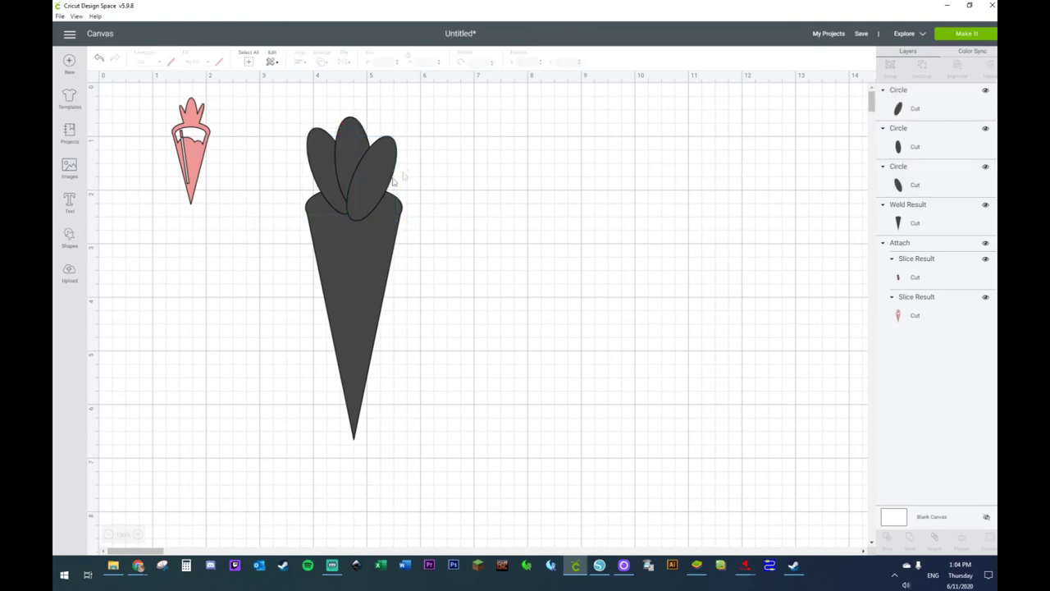
pyautogui.moveTo(270, 106); pyautogui.dragTo(408, 156)
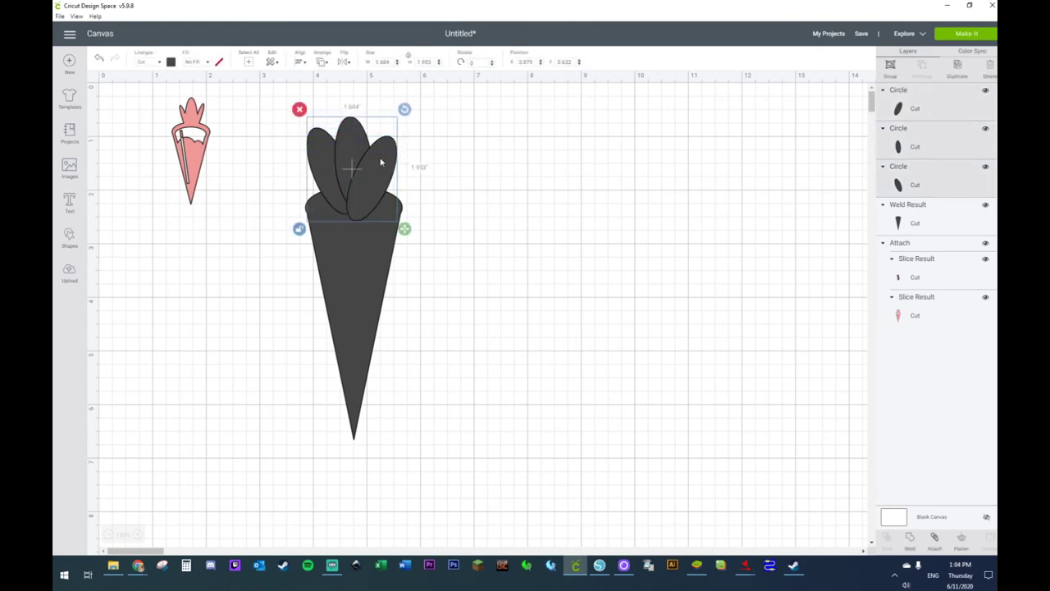
pyautogui.rightClick(382, 162)
pyautogui.click(398, 376)
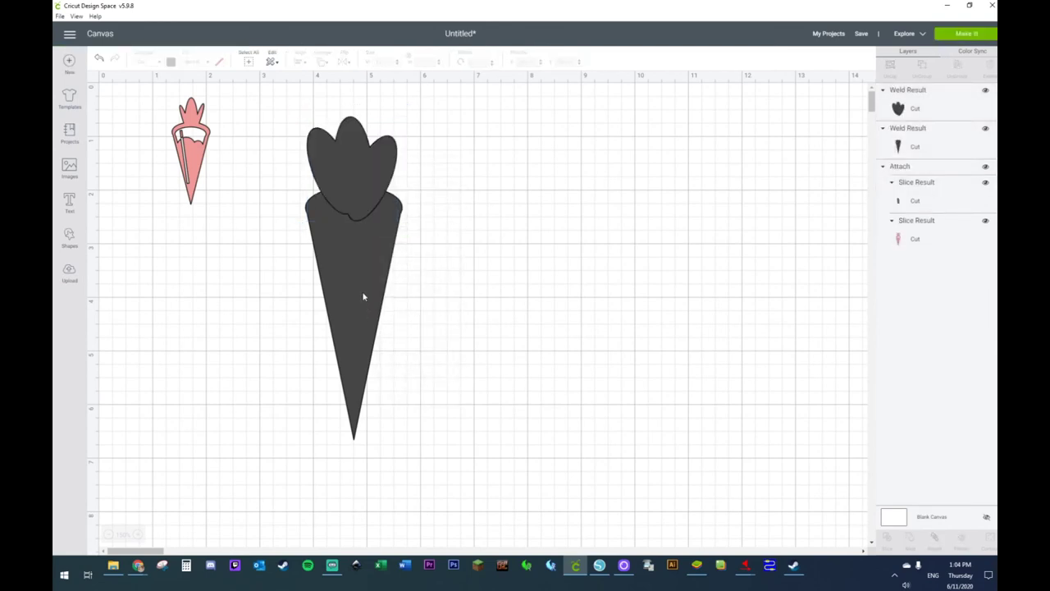
pyautogui.click(363, 297)
# Step: Duplicate the cone to the right and weld the leaves onto the original cone
pyautogui.rightClick(364, 296)
pyautogui.click(387, 371)
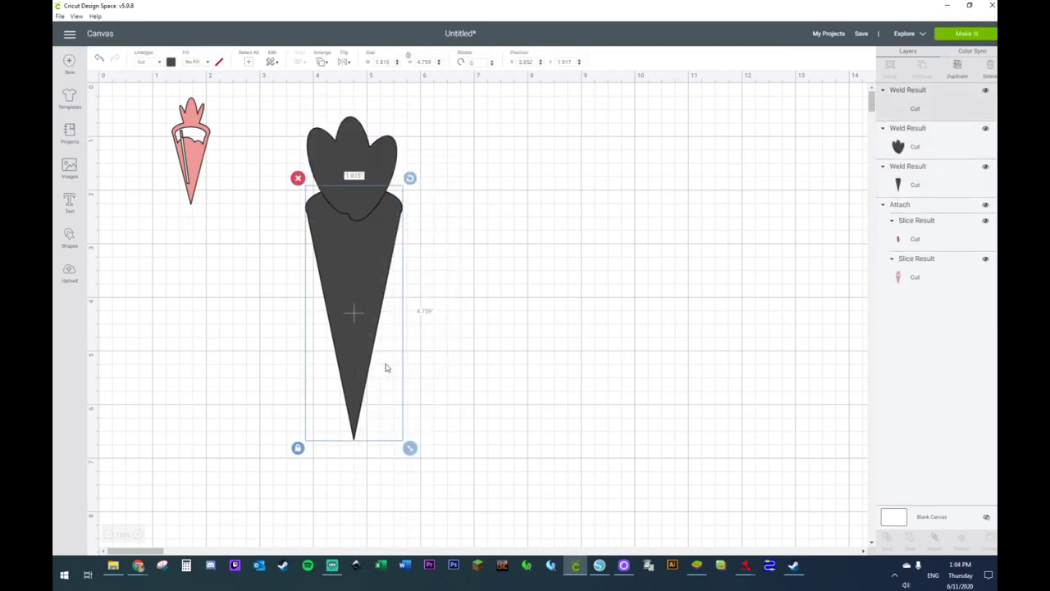
pyautogui.moveTo(420, 313); pyautogui.dragTo(582, 306)
pyautogui.moveTo(417, 92); pyautogui.dragTo(303, 338)
pyautogui.rightClick(343, 297)
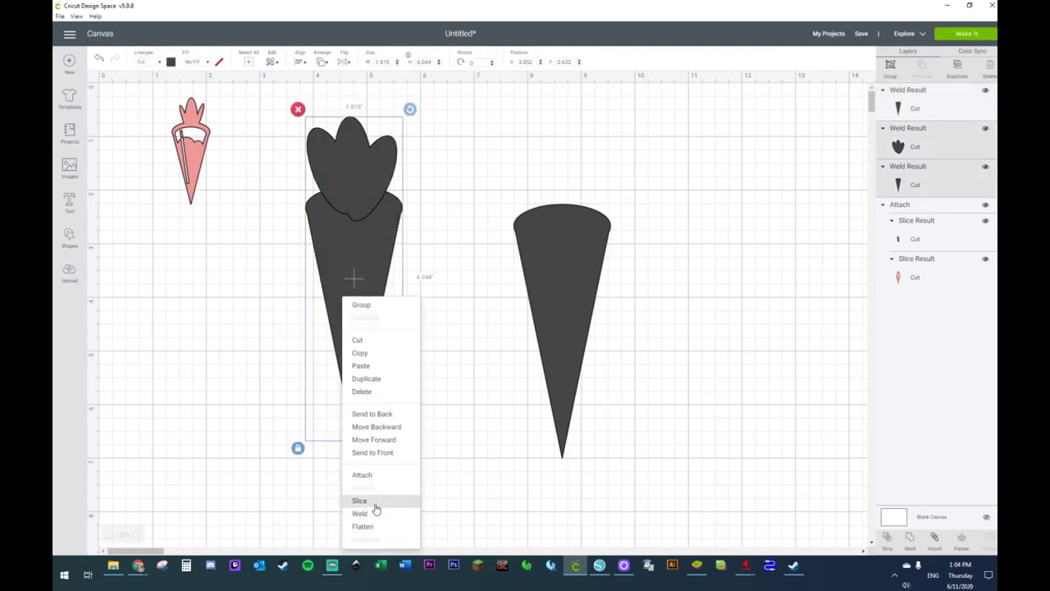
pyautogui.click(371, 512)
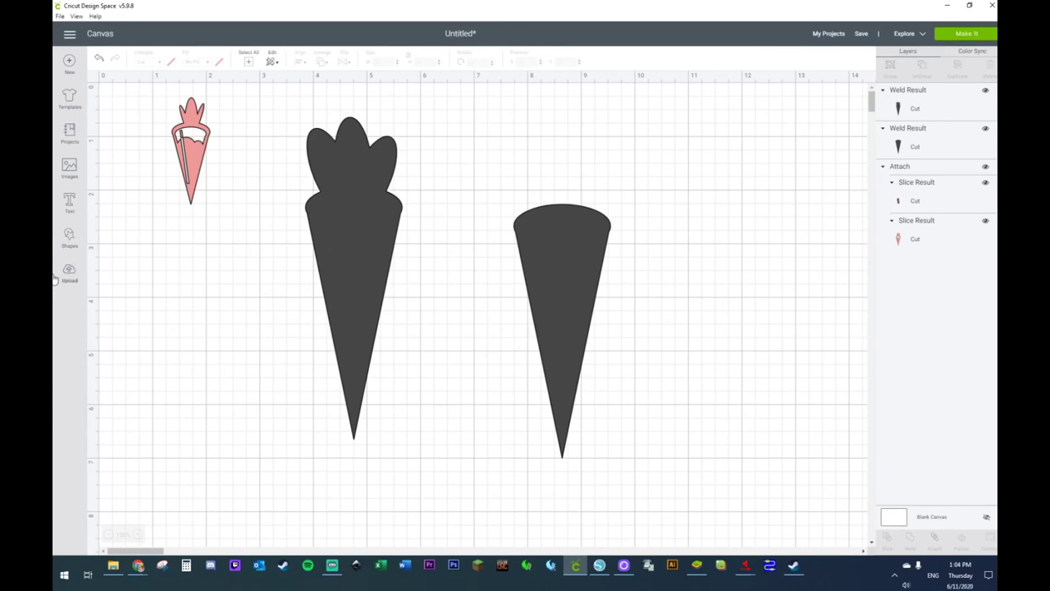
# Step: Add a square sized to cover the top of the cone copy
pyautogui.click(69, 240)
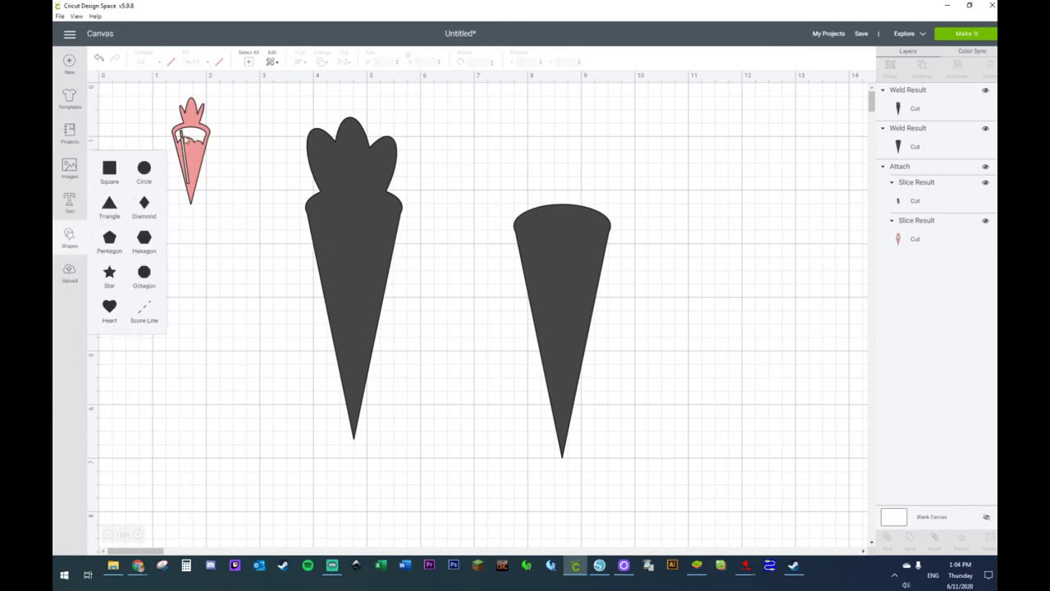
pyautogui.click(110, 169)
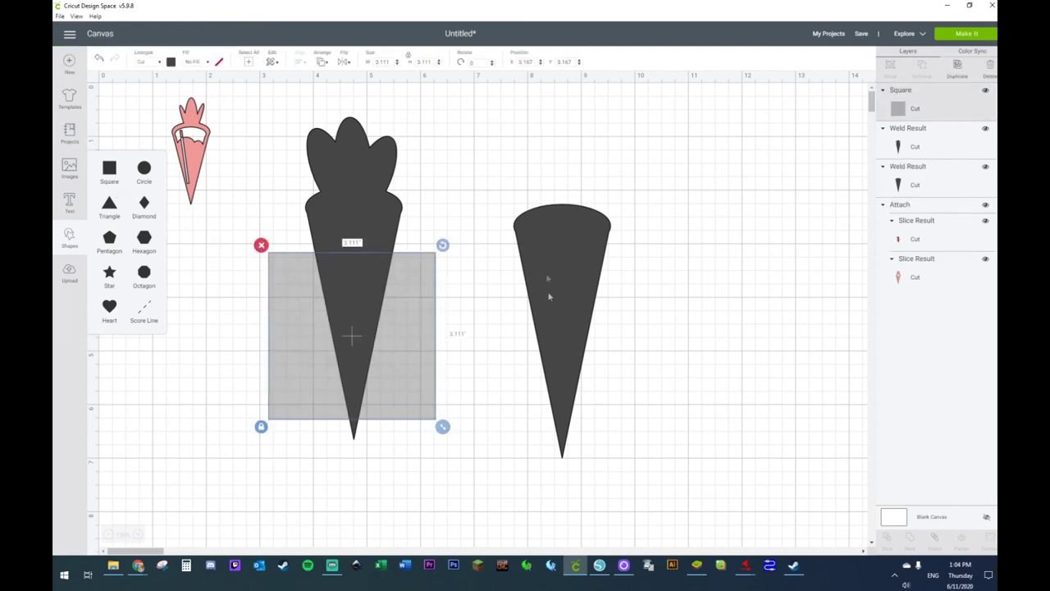
pyautogui.moveTo(403, 328); pyautogui.dragTo(617, 368)
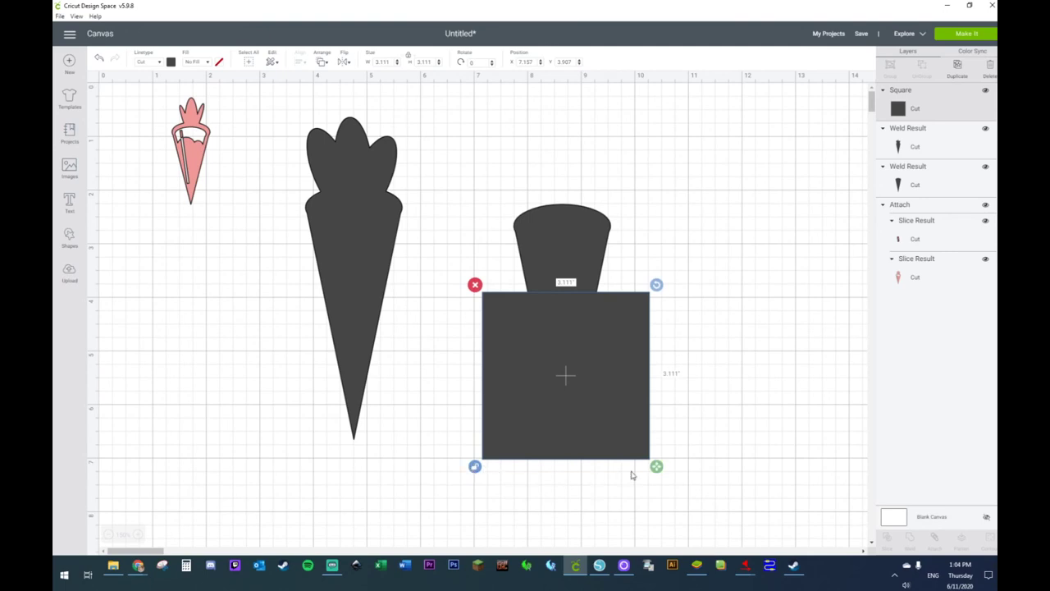
pyautogui.moveTo(656, 465); pyautogui.dragTo(664, 506)
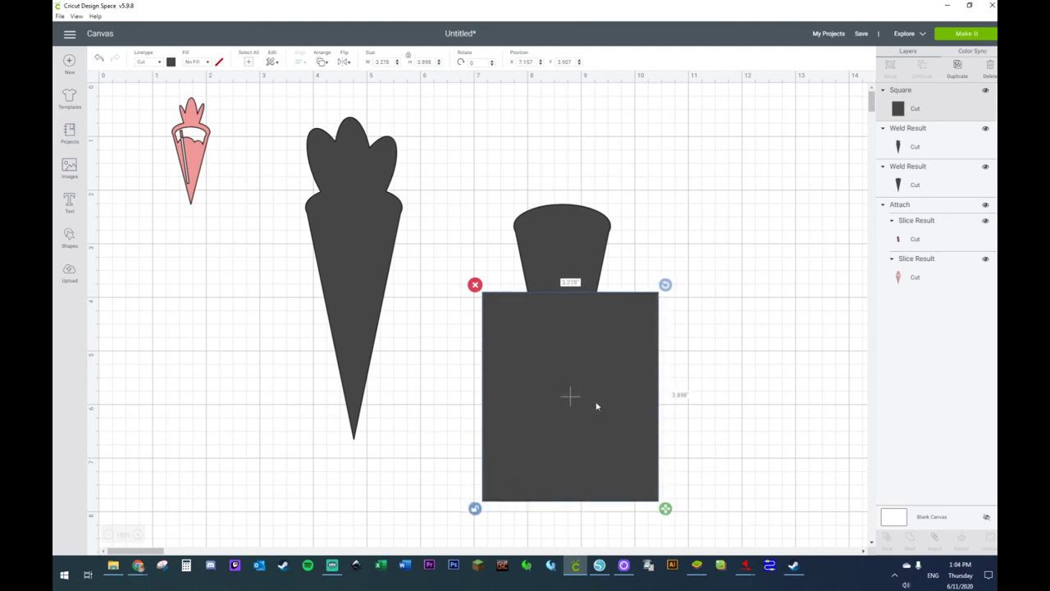
pyautogui.moveTo(598, 405); pyautogui.dragTo(596, 391)
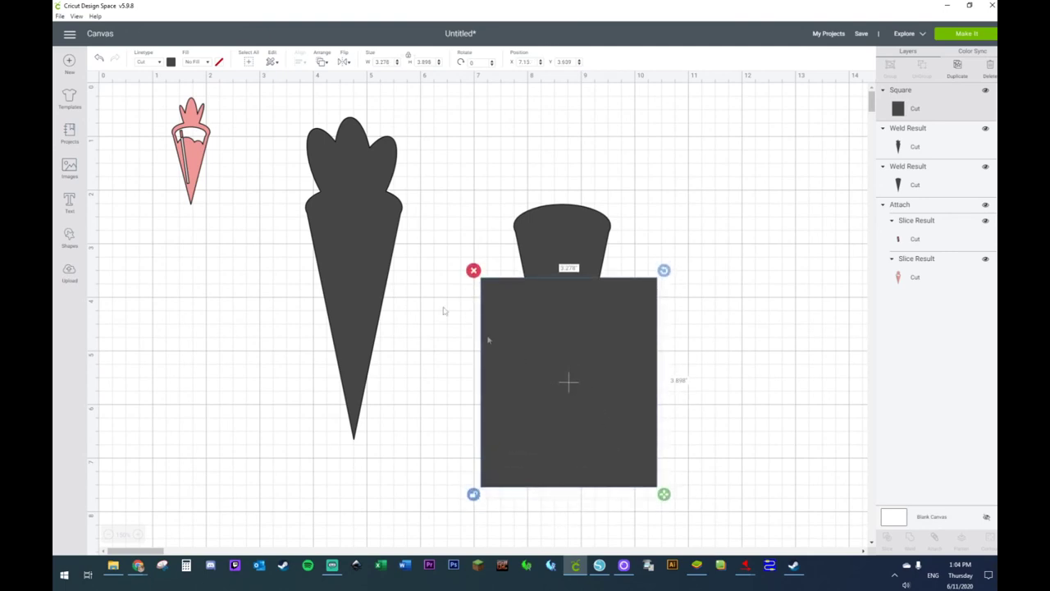
# Step: Slice the cone copy with the square, keep the rounded cap, delete the leftover rectangle
pyautogui.moveTo(645, 188); pyautogui.dragTo(538, 356)
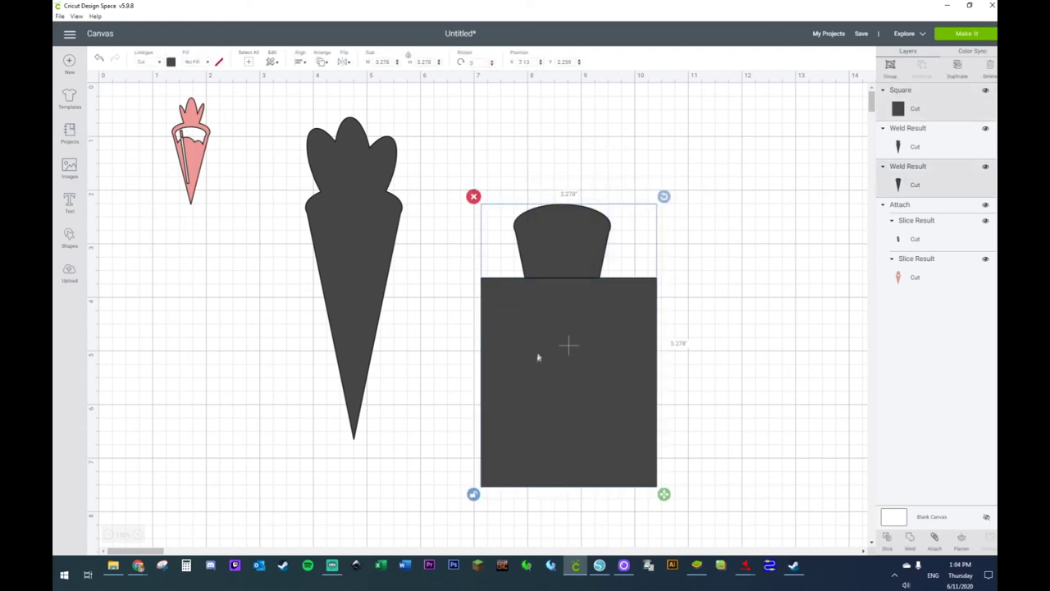
pyautogui.rightClick(538, 355)
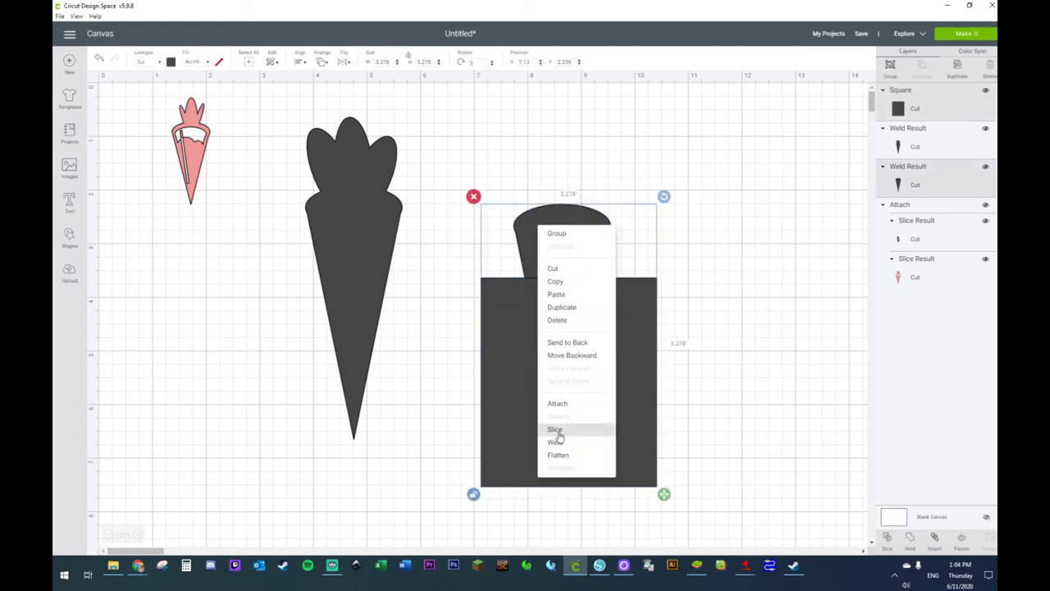
pyautogui.click(556, 429)
pyautogui.moveTo(593, 246); pyautogui.dragTo(573, 186)
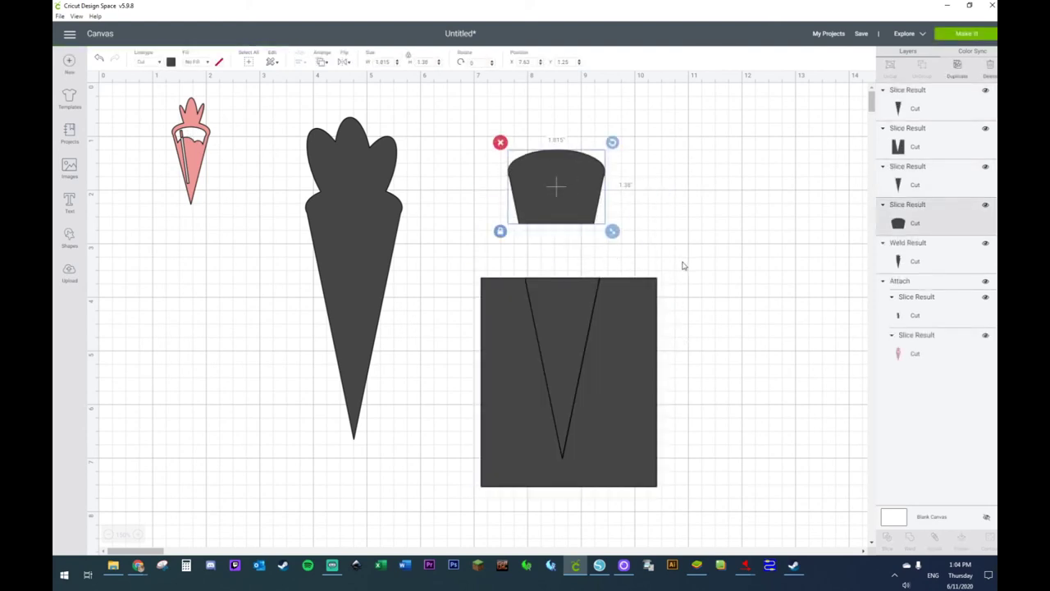
pyautogui.click(572, 397)
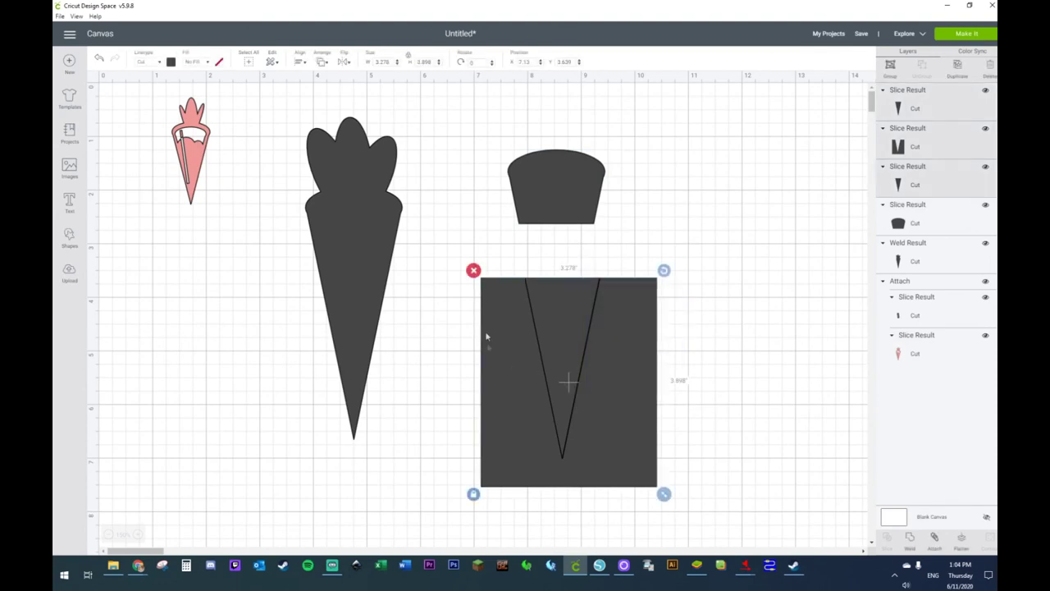
pyautogui.click(473, 271)
# Step: Place the slightly shrunk cap on the carrot's upper body, centred horizontally
pyautogui.moveTo(600, 203); pyautogui.dragTo(406, 270)
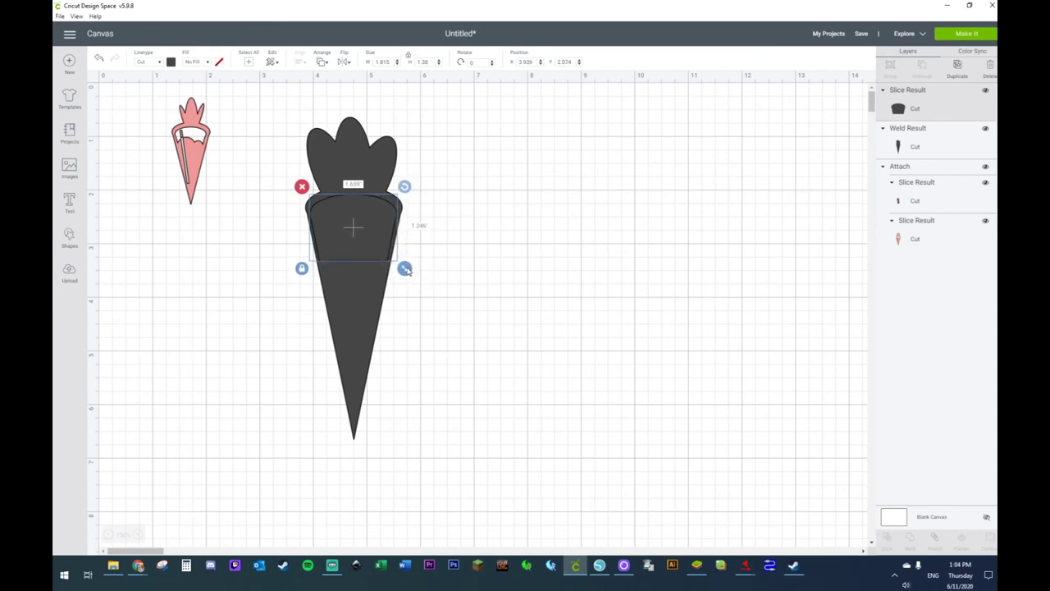
pyautogui.moveTo(406, 271)
pyautogui.mouseDown()
pyautogui.moveTo(374, 239)
pyautogui.moveTo(396, 260)
pyautogui.mouseUp()
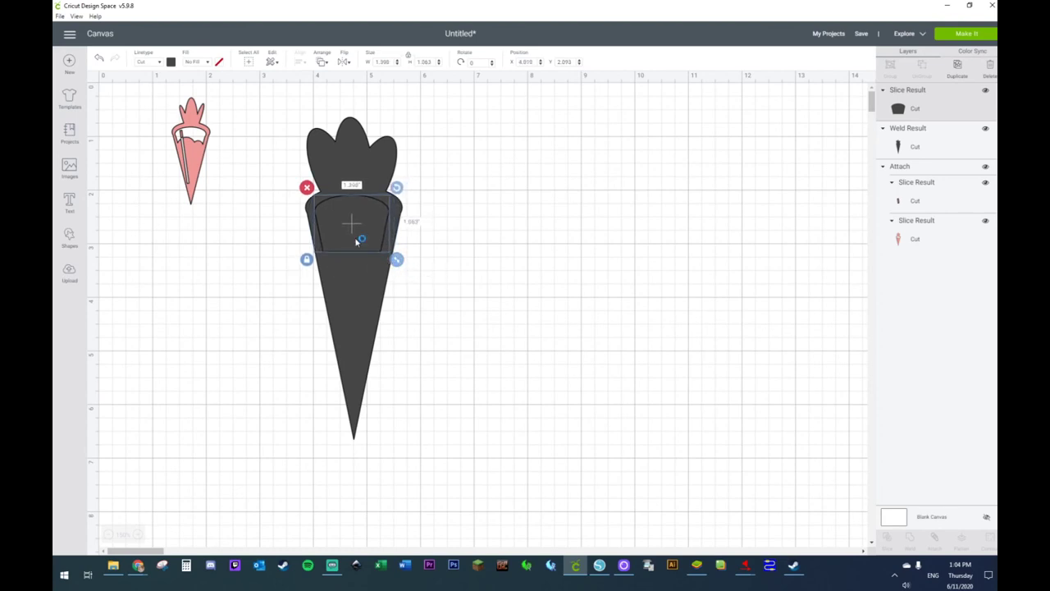
pyautogui.moveTo(283, 105); pyautogui.dragTo(487, 322)
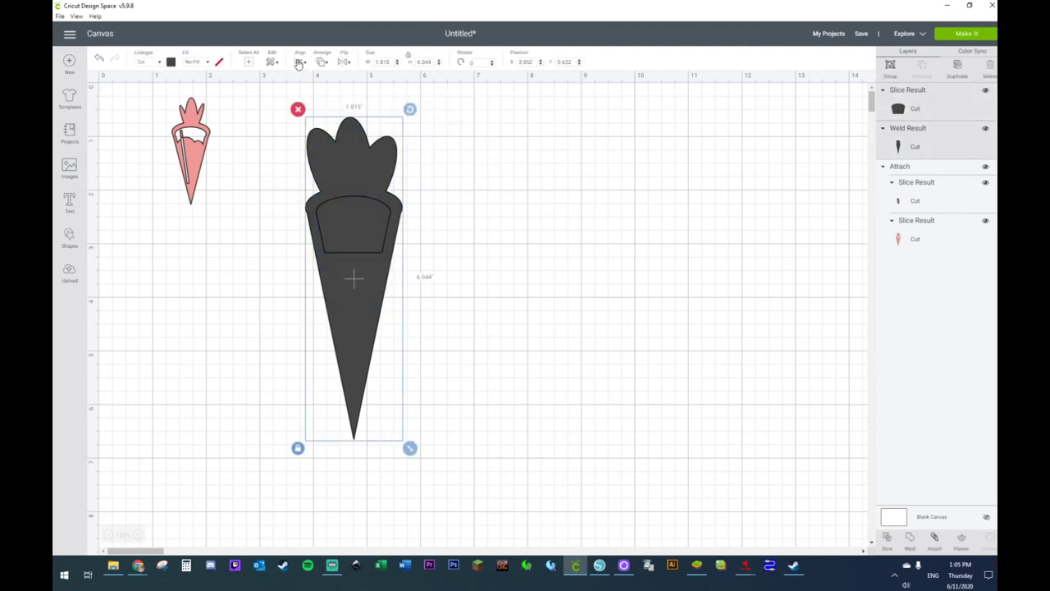
pyautogui.click(298, 63)
pyautogui.click(324, 104)
pyautogui.click(473, 232)
# Step: Slice the cap shape out of the carrot and move the carrot aside
pyautogui.moveTo(451, 198); pyautogui.dragTo(324, 289)
pyautogui.rightClick(326, 288)
pyautogui.click(379, 497)
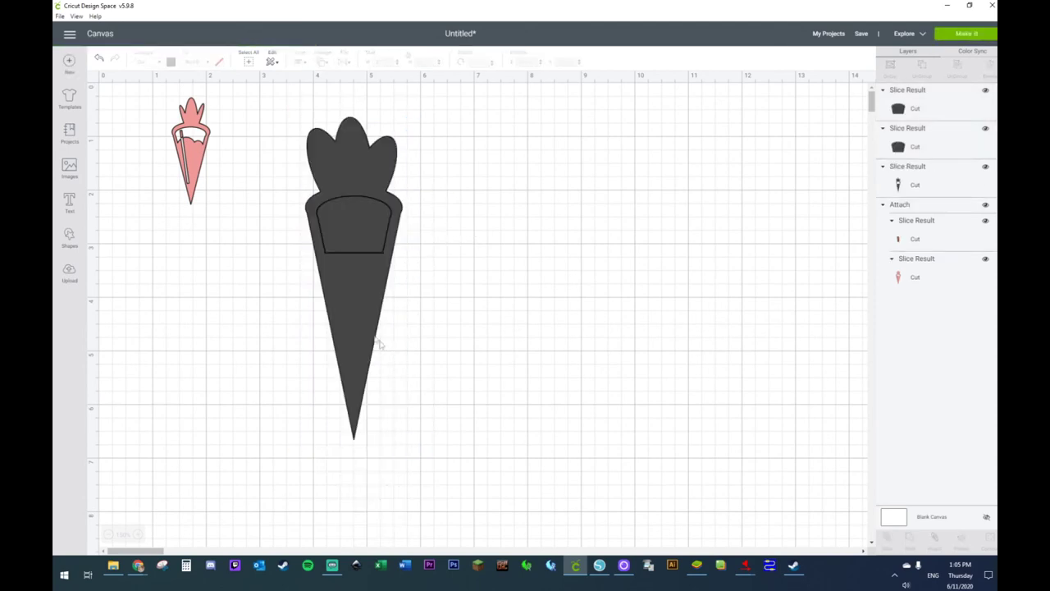
pyautogui.moveTo(379, 345); pyautogui.dragTo(582, 304)
pyautogui.moveTo(450, 173); pyautogui.dragTo(331, 306)
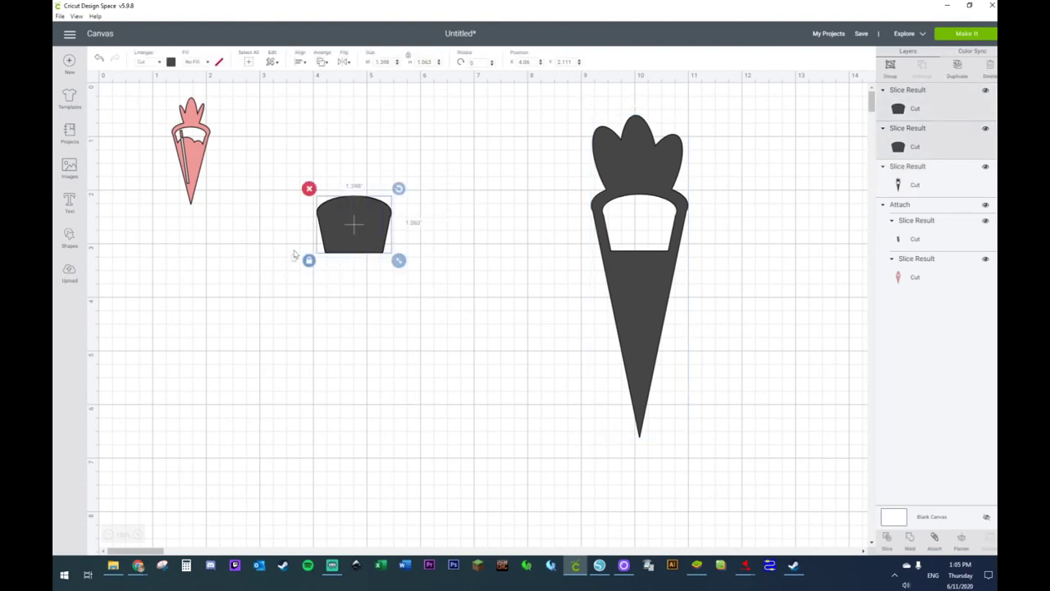
# Step: Delete the cut-out cap pieces, move the carrot back, and add two circles
pyautogui.click(309, 189)
pyautogui.moveTo(658, 317); pyautogui.dragTo(454, 317)
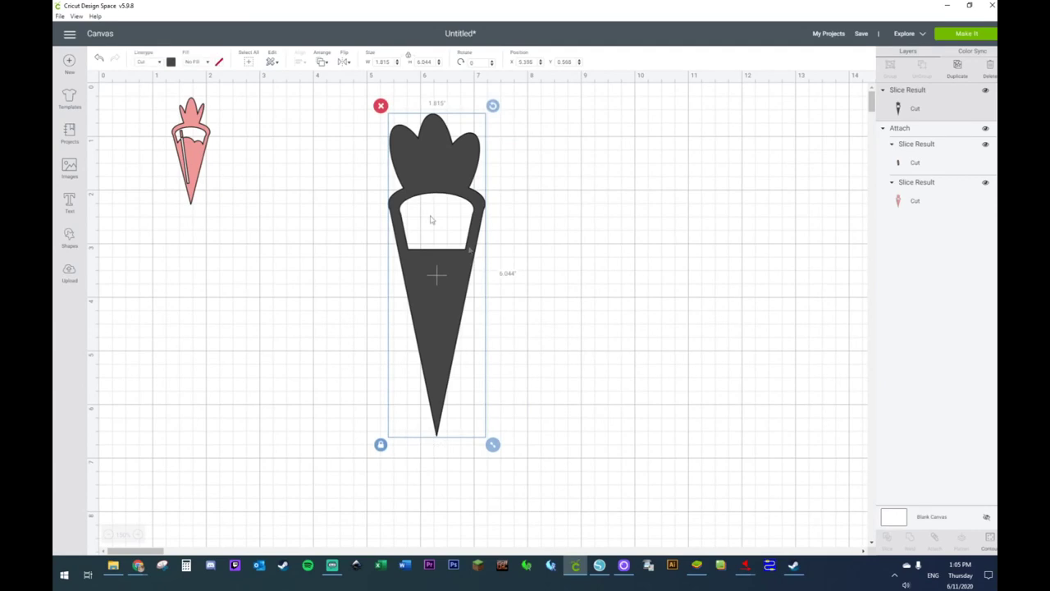
pyautogui.click(74, 238)
pyautogui.click(144, 168)
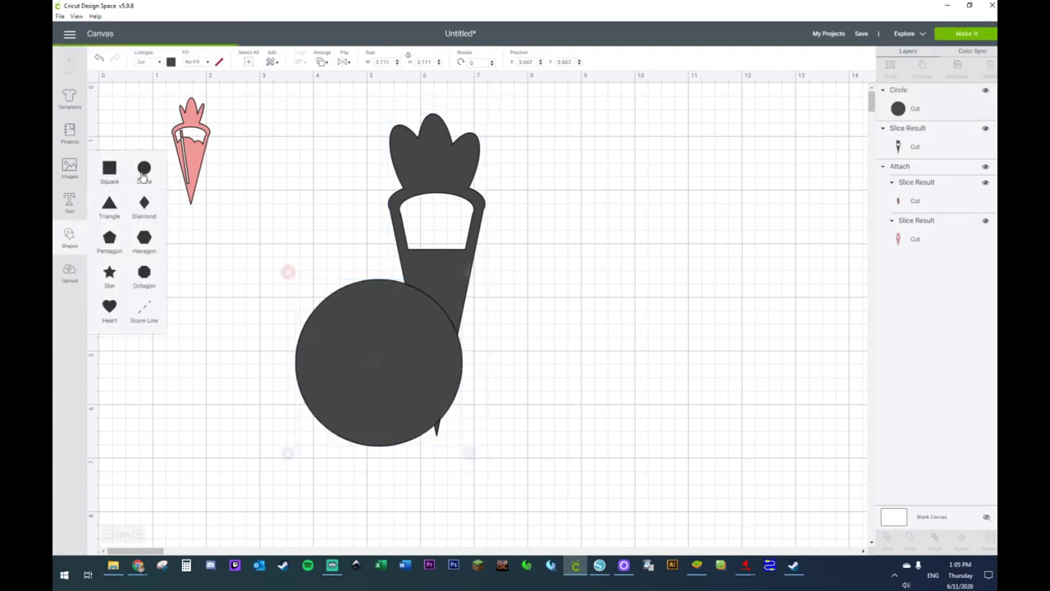
pyautogui.click(143, 168)
pyautogui.click(257, 387)
pyautogui.moveTo(423, 407); pyautogui.dragTo(557, 379)
# Step: Shrink the circles to small dots, one 0.417 inches, at the carrot's opening
pyautogui.click(368, 382)
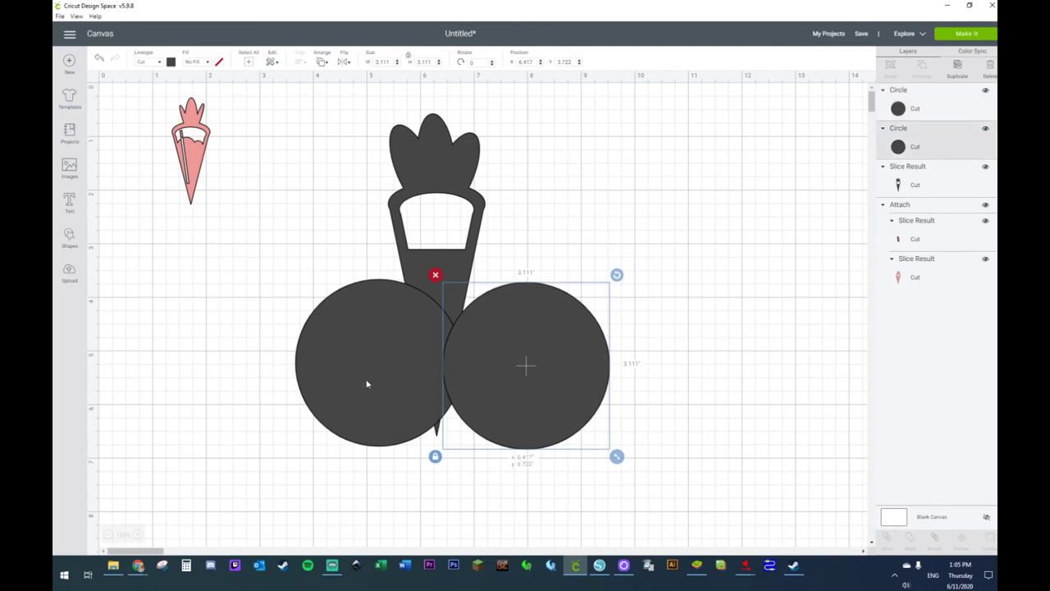
pyautogui.moveTo(467, 452); pyautogui.dragTo(429, 412)
pyautogui.moveTo(405, 376); pyautogui.dragTo(328, 306)
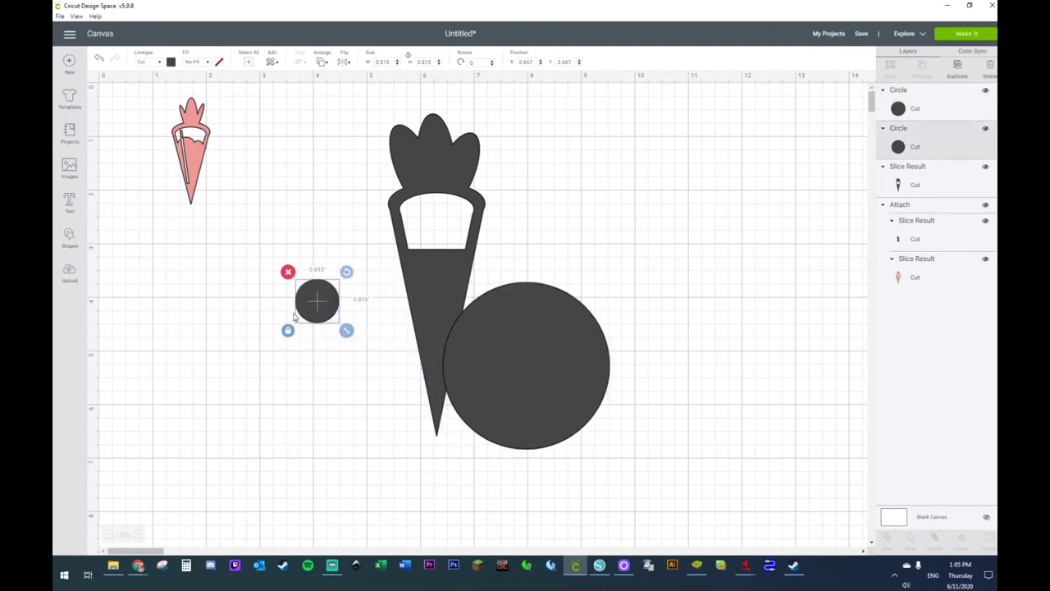
pyautogui.moveTo(293, 263); pyautogui.dragTo(434, 244)
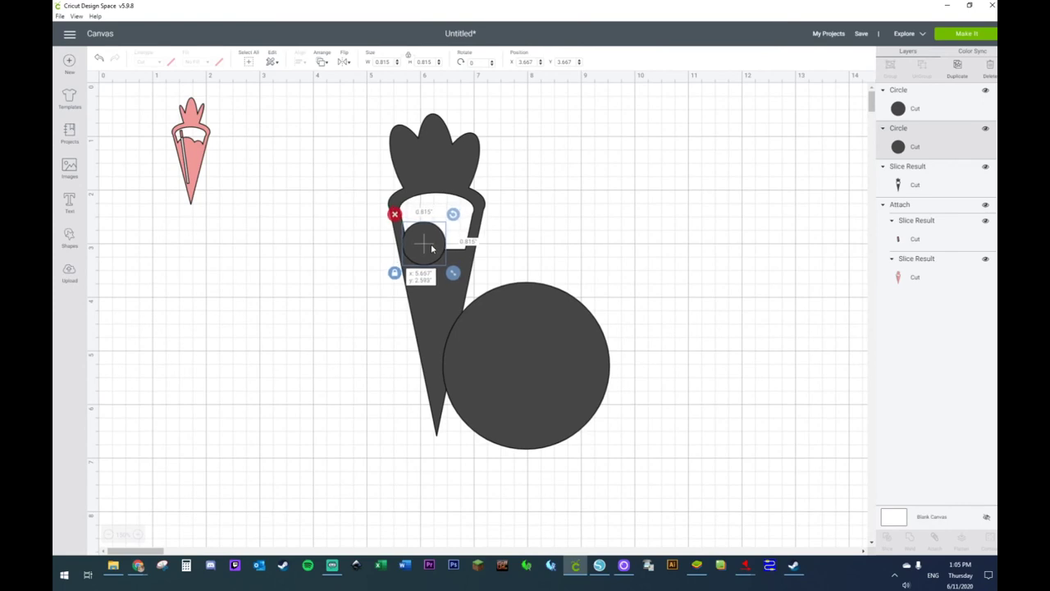
pyautogui.click(654, 287)
pyautogui.click(567, 384)
pyautogui.moveTo(619, 464); pyautogui.dragTo(473, 337)
pyautogui.moveTo(462, 299); pyautogui.dragTo(475, 271)
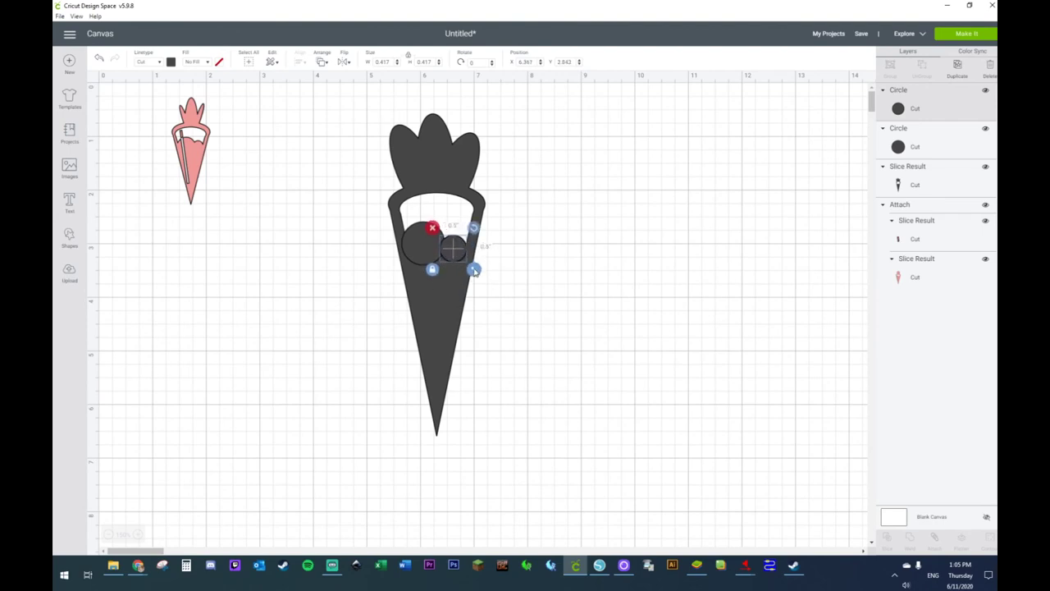
# Step: Weld both circles into the carrot body for a scalloped edge
pyautogui.click(509, 267)
pyautogui.moveTo(552, 227); pyautogui.dragTo(391, 271)
pyautogui.rightClick(445, 262)
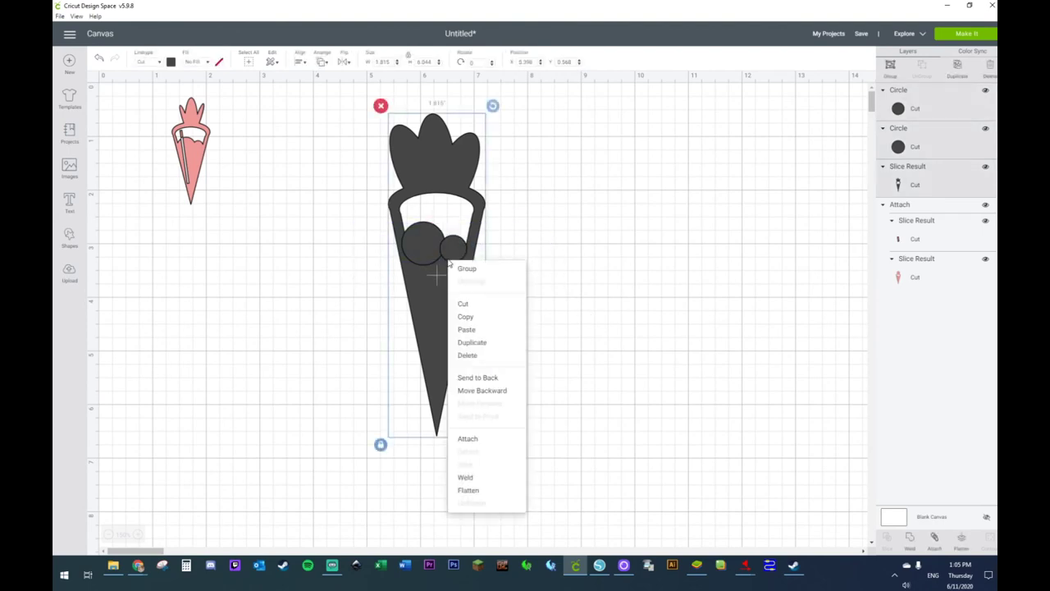
pyautogui.click(477, 483)
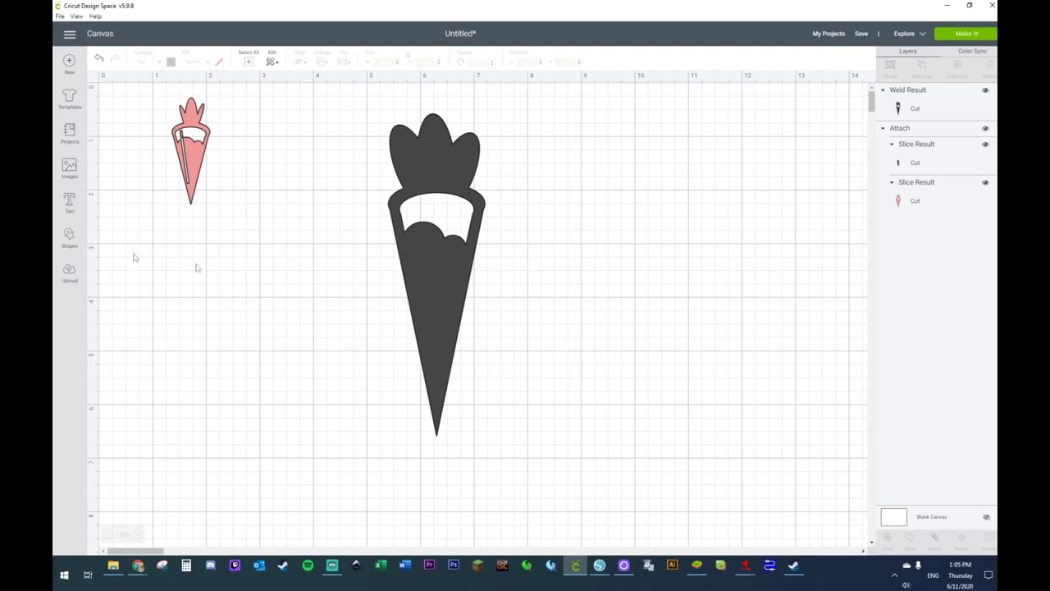
# Step: Add a square and reshape it into a tall thin stick beside the pink carrot
pyautogui.click(69, 238)
pyautogui.click(110, 170)
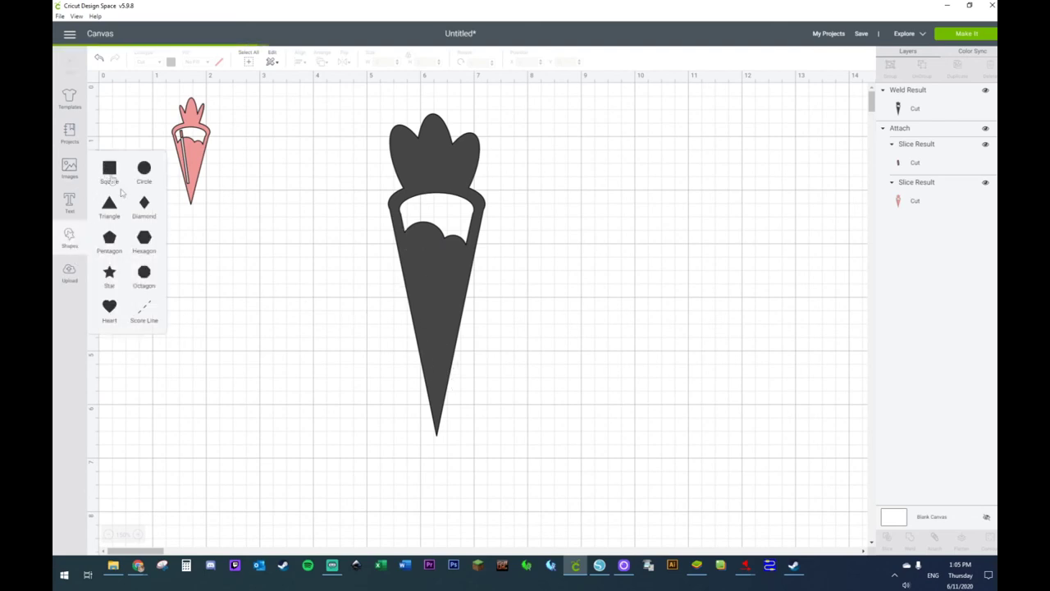
pyautogui.moveTo(365, 388); pyautogui.dragTo(208, 293)
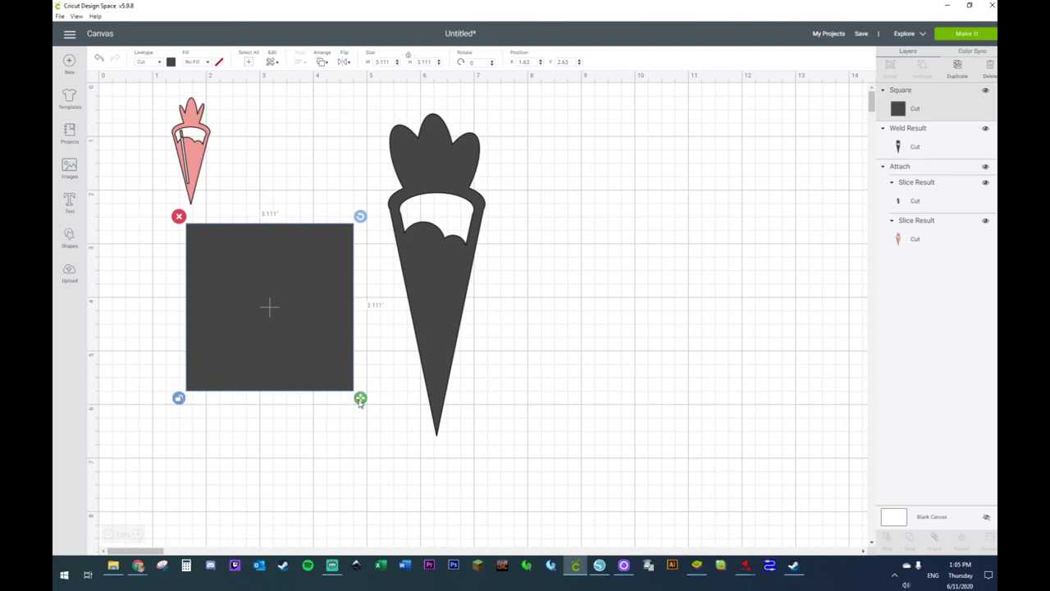
pyautogui.moveTo(360, 401); pyautogui.dragTo(200, 437)
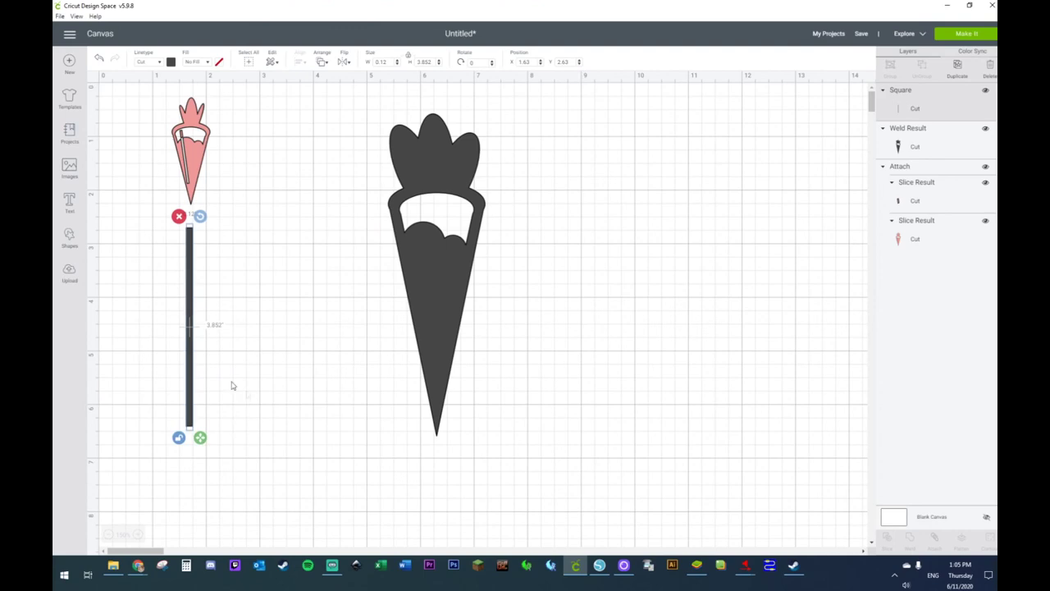
# Step: Add a second 1.25-inch square rotated about 42° into a diamond over the stick's end
pyautogui.click(69, 237)
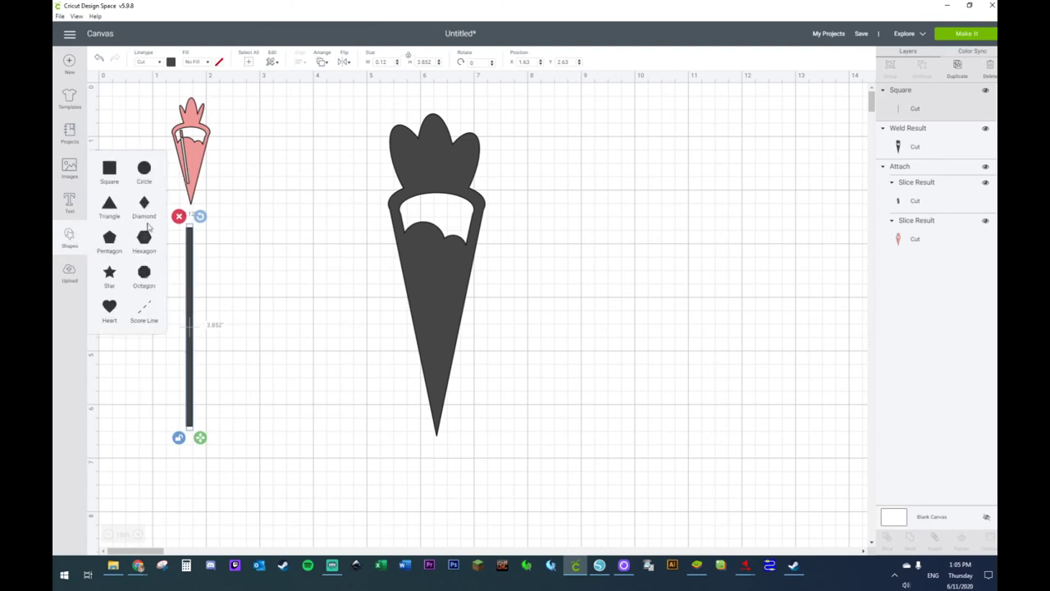
pyautogui.click(114, 169)
pyautogui.moveTo(295, 268); pyautogui.dragTo(296, 344)
pyautogui.moveTo(222, 311); pyautogui.dragTo(220, 360)
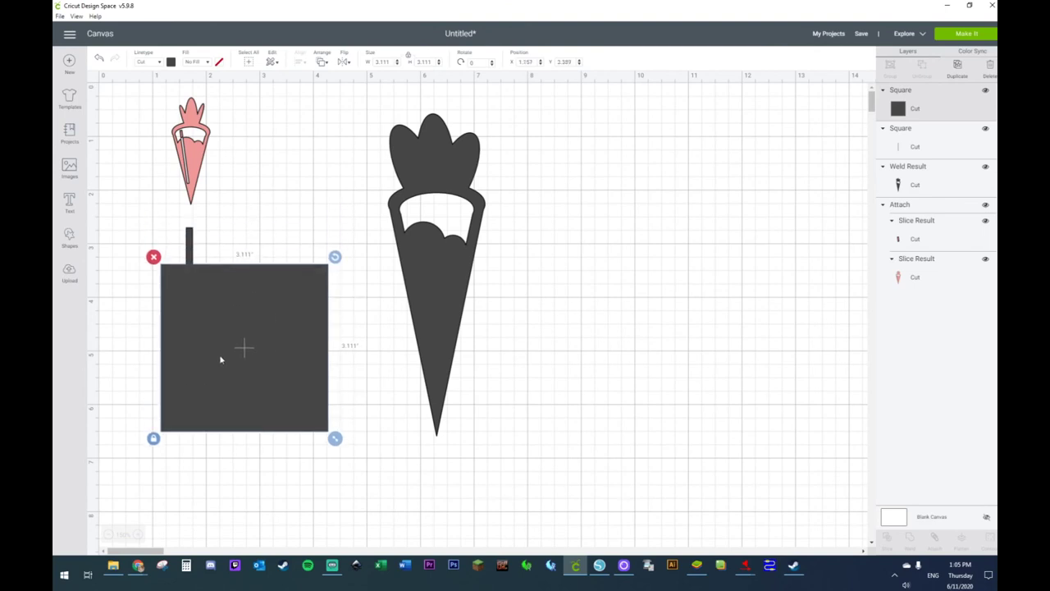
pyautogui.moveTo(301, 343); pyautogui.dragTo(282, 423)
pyautogui.moveTo(315, 523); pyautogui.dragTo(214, 423)
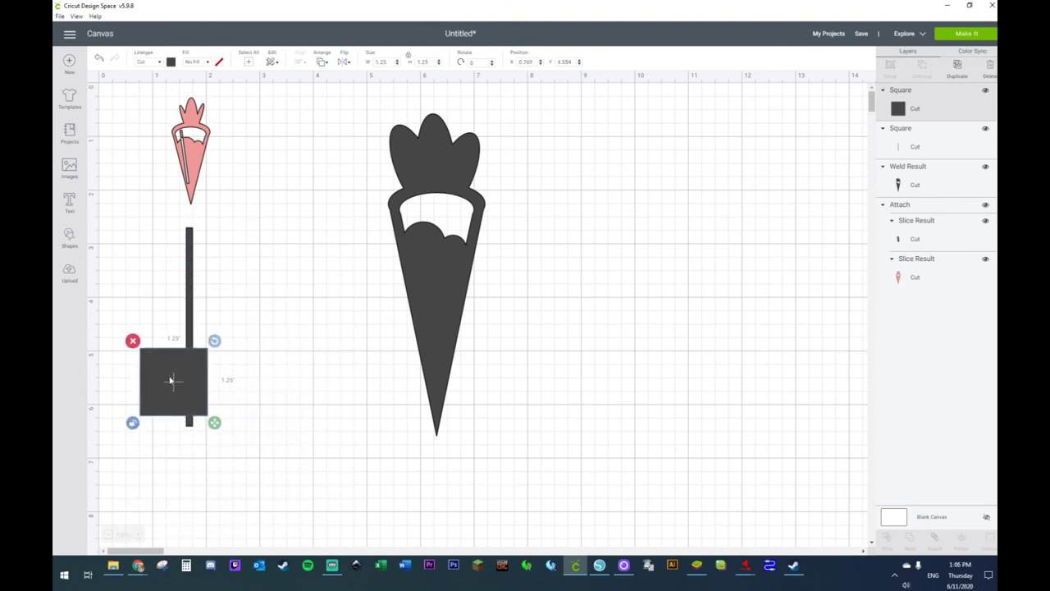
pyautogui.moveTo(173, 383); pyautogui.dragTo(180, 444)
pyautogui.moveTo(220, 403); pyautogui.dragTo(186, 447)
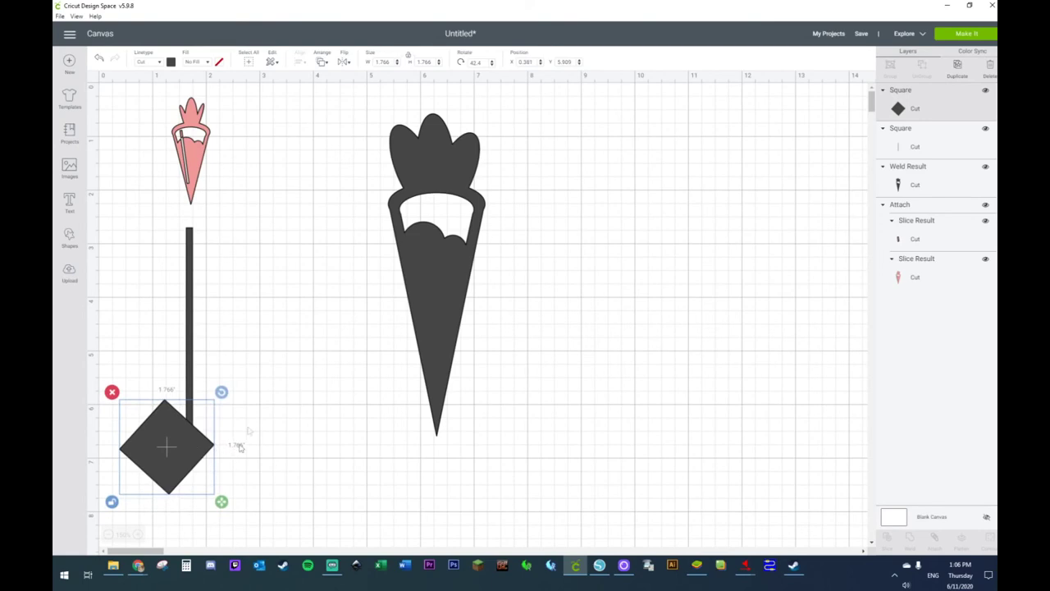
# Step: Slice an angled tip onto the stick, delete the diamond pieces, and move it onto the cone
pyautogui.moveTo(272, 375); pyautogui.dragTo(175, 478)
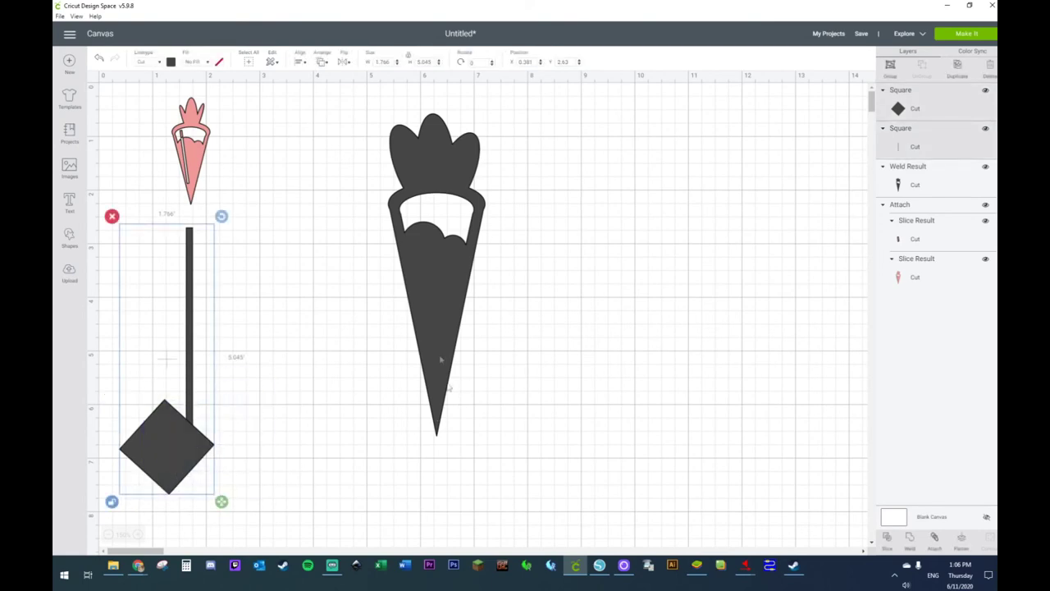
pyautogui.rightClick(173, 450)
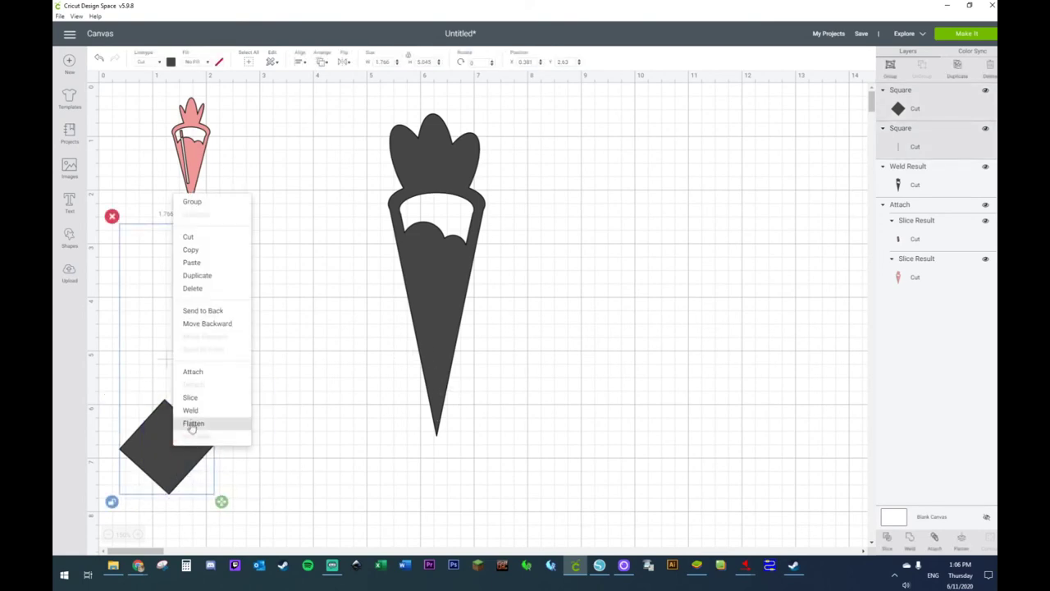
pyautogui.click(197, 398)
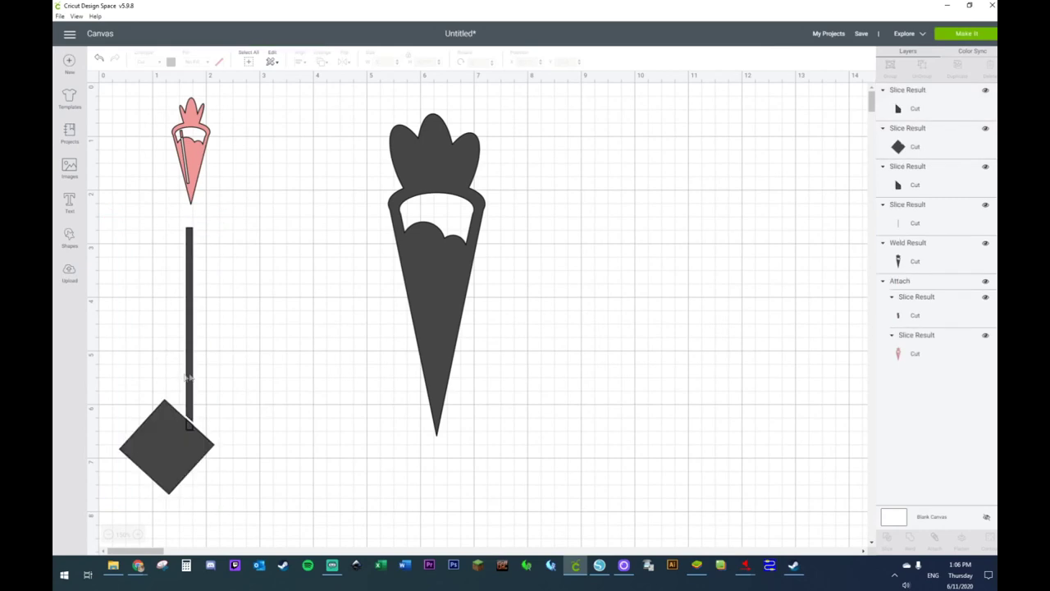
pyautogui.moveTo(187, 377); pyautogui.dragTo(155, 459)
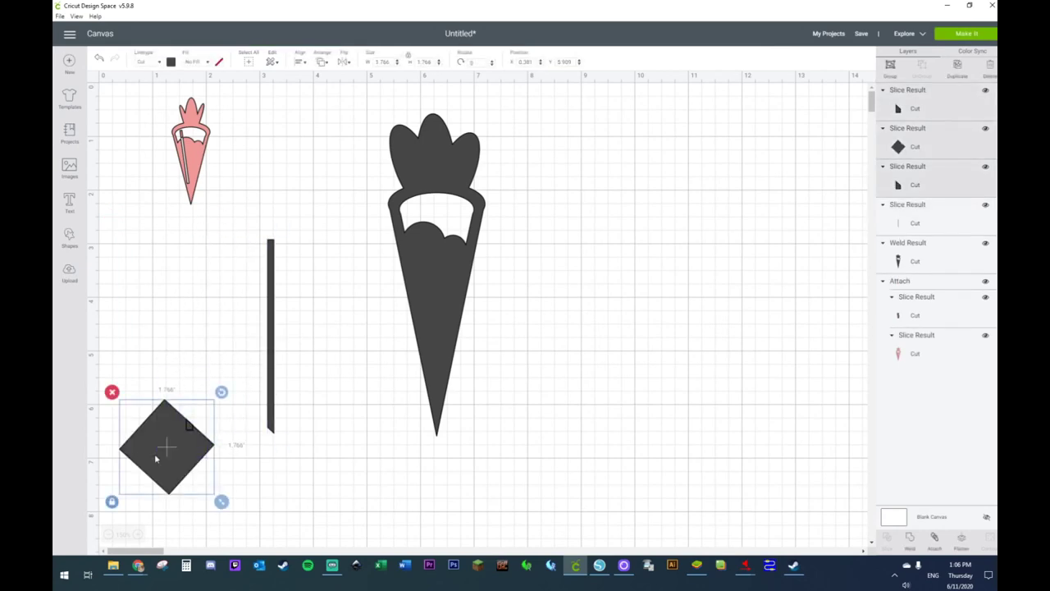
pyautogui.click(112, 392)
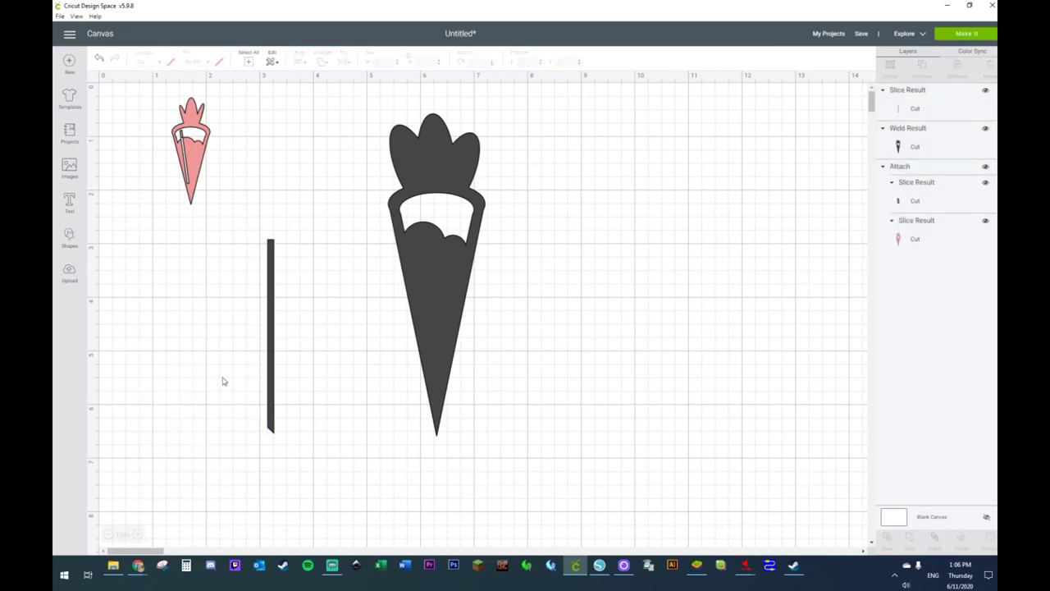
pyautogui.moveTo(272, 385); pyautogui.dragTo(429, 348)
# Step: Fill the welded dark carrot with pink
pyautogui.click(407, 142)
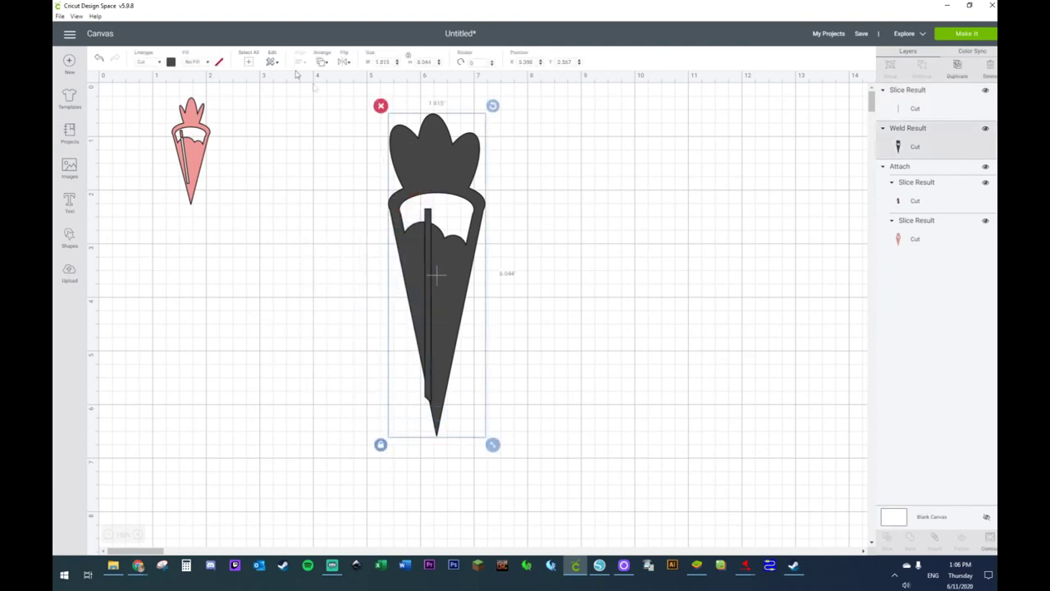
pyautogui.click(172, 63)
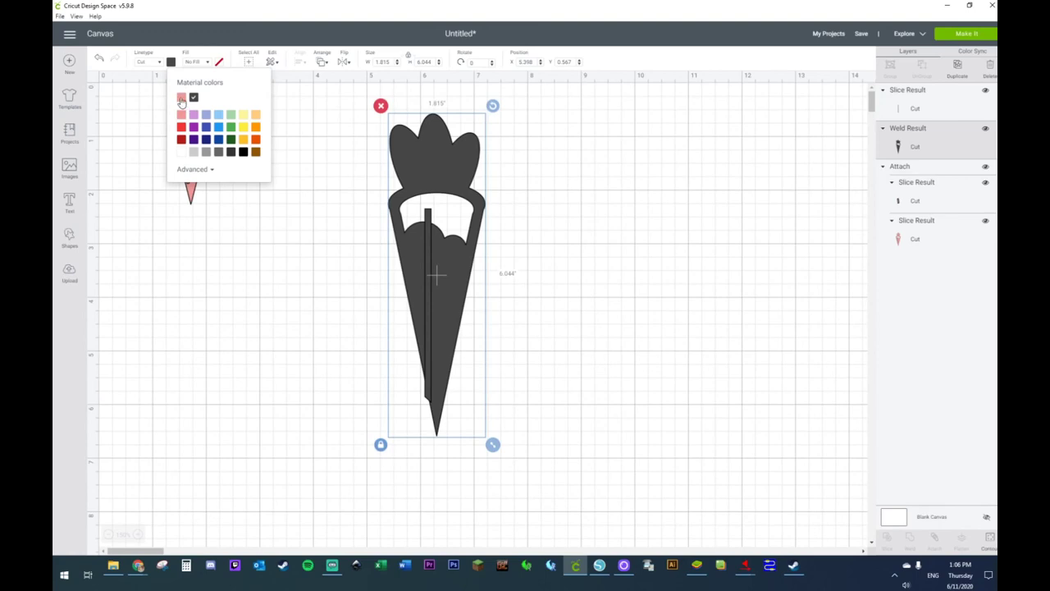
pyautogui.click(182, 99)
pyautogui.click(367, 265)
# Step: Resize the stick to about 3.4 inches, flip it horizontally, and tilt it to 350.64° inside the carrot
pyautogui.click(428, 229)
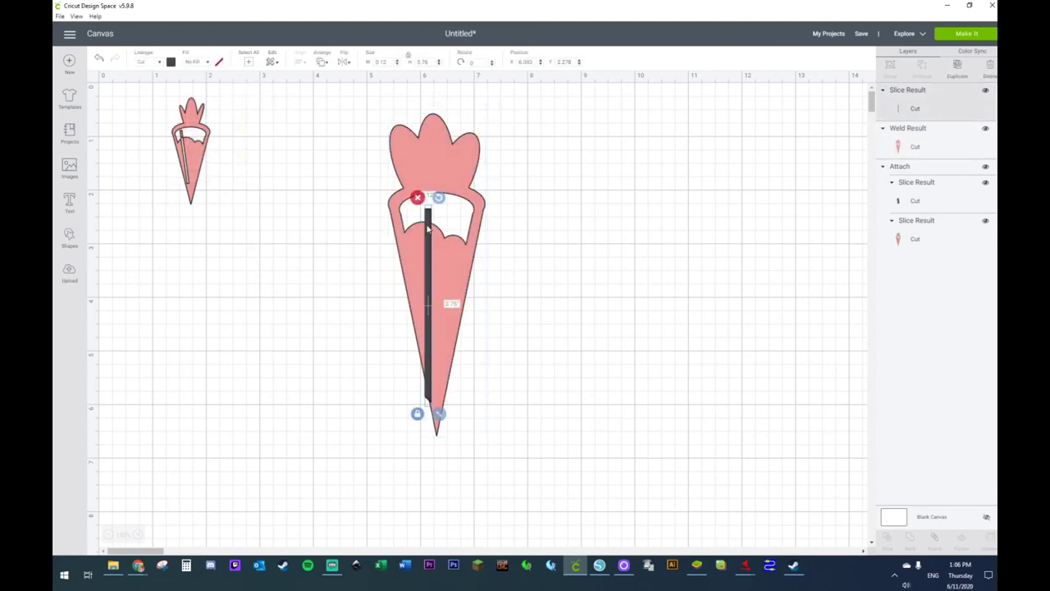
pyautogui.moveTo(435, 198); pyautogui.dragTo(424, 202)
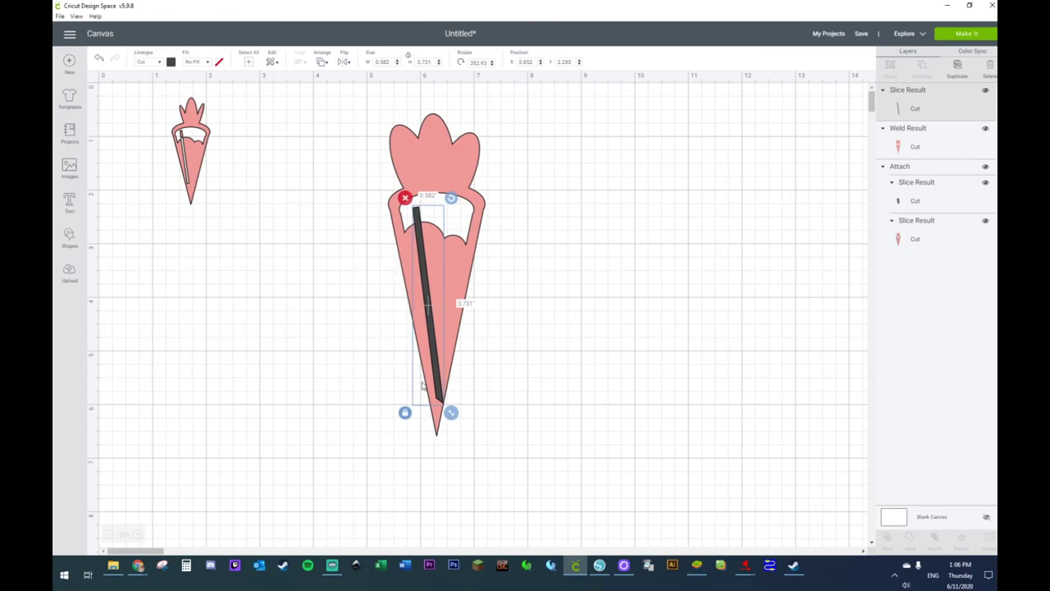
pyautogui.moveTo(451, 411); pyautogui.dragTo(431, 363)
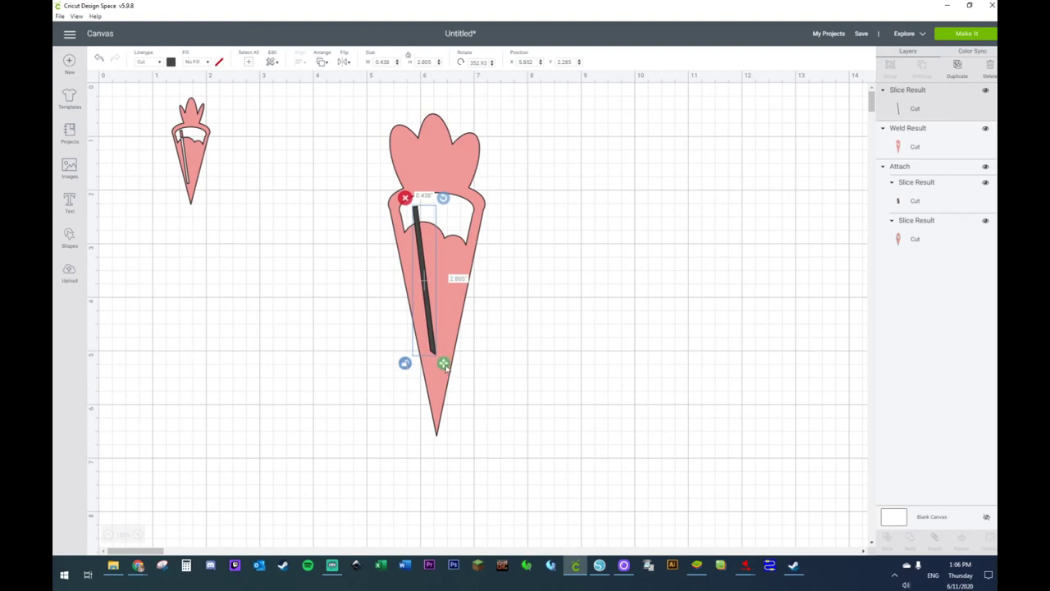
pyautogui.moveTo(444, 366); pyautogui.dragTo(444, 402)
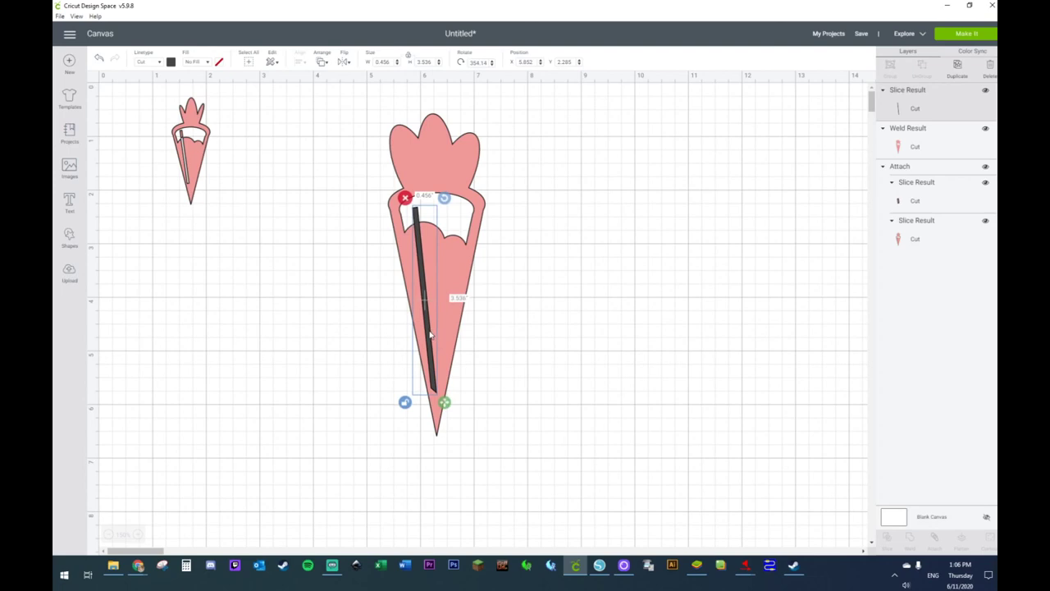
pyautogui.click(348, 63)
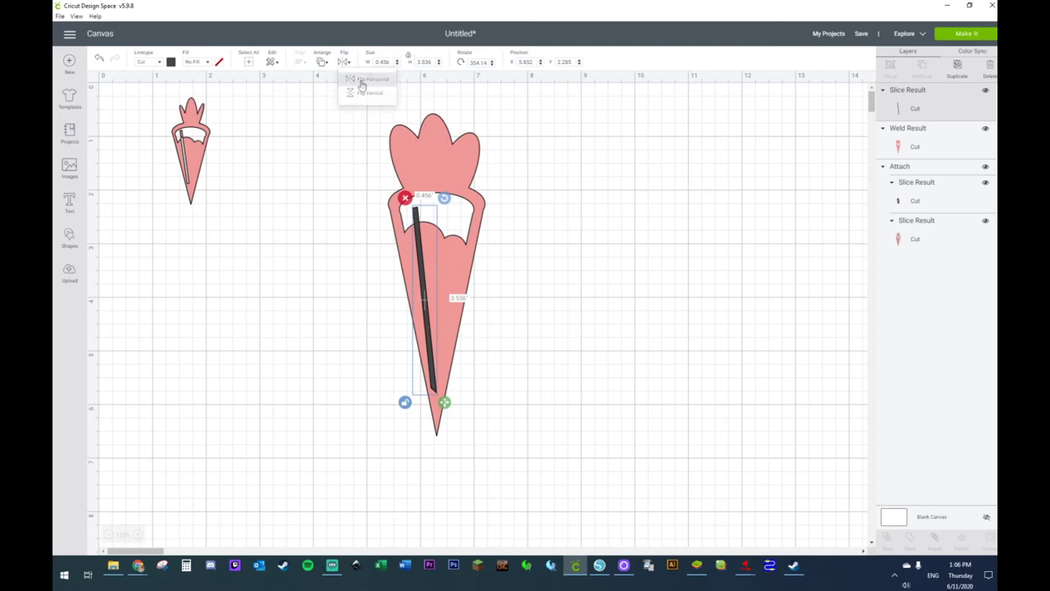
pyautogui.click(359, 79)
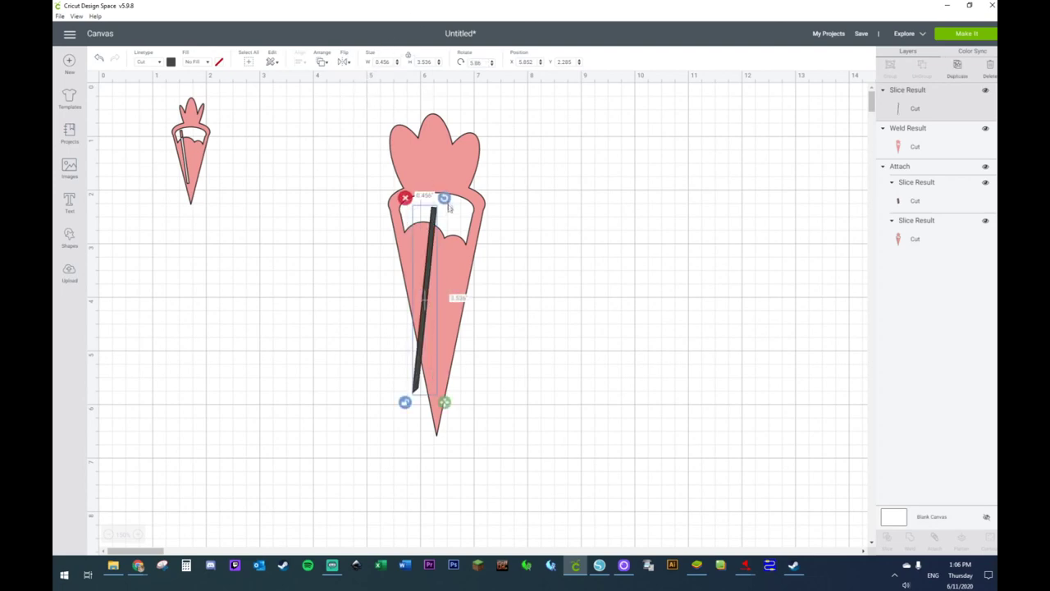
pyautogui.moveTo(444, 198); pyautogui.dragTo(420, 183)
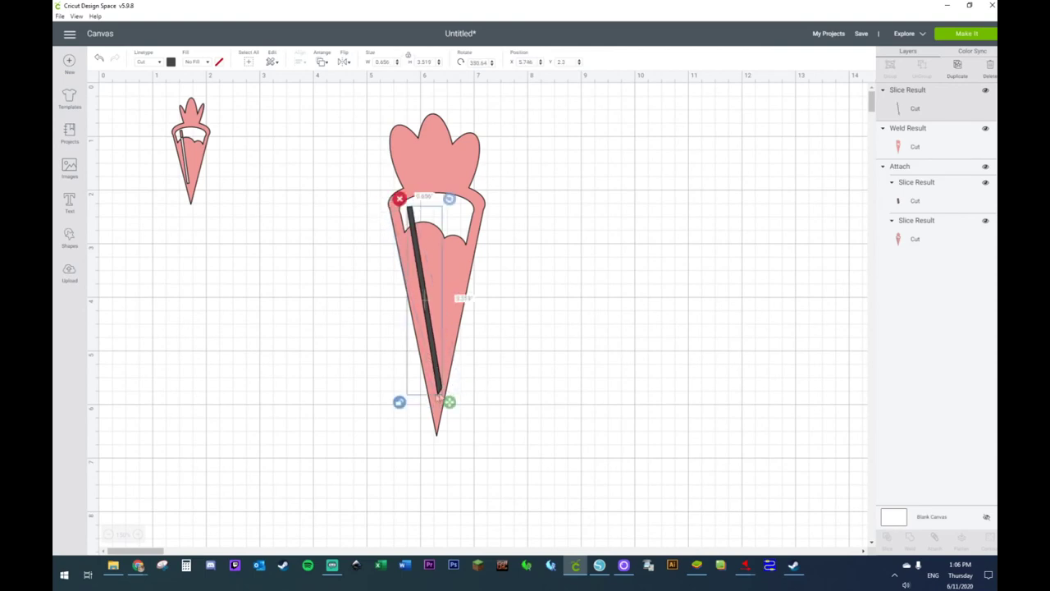
pyautogui.moveTo(433, 335); pyautogui.dragTo(431, 332)
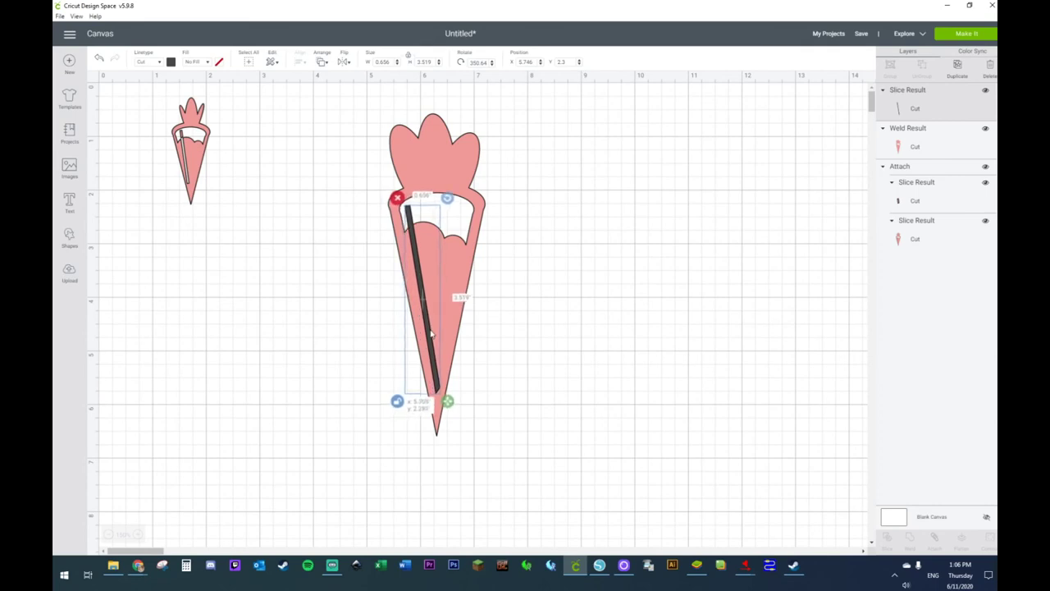
pyautogui.moveTo(570, 216); pyautogui.dragTo(307, 368)
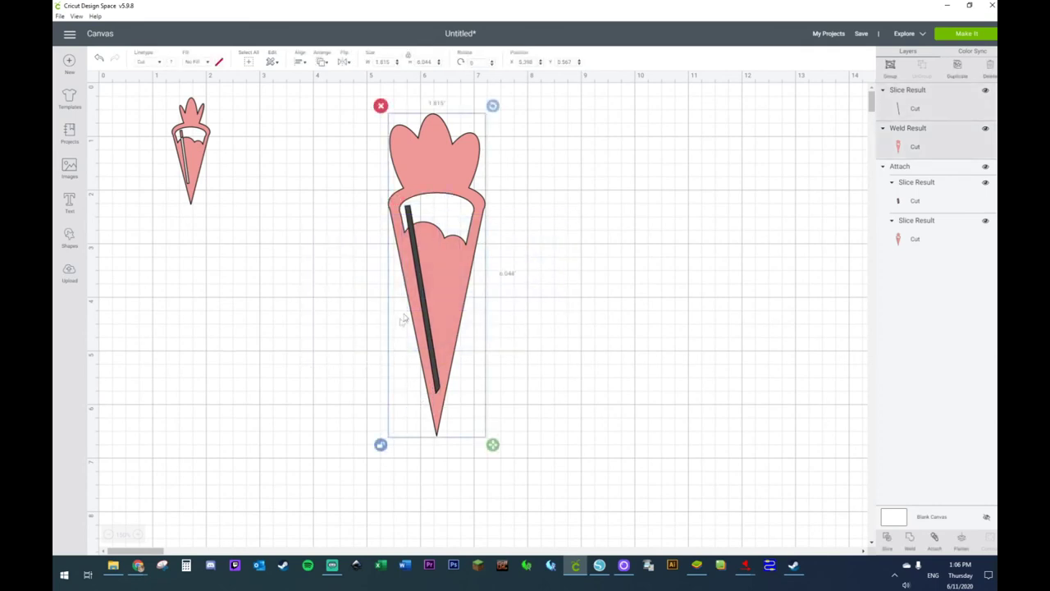
# Step: Slice the stick shape out of the carrot and delete the dark and white leftover pieces
pyautogui.rightClick(407, 311)
pyautogui.click(425, 387)
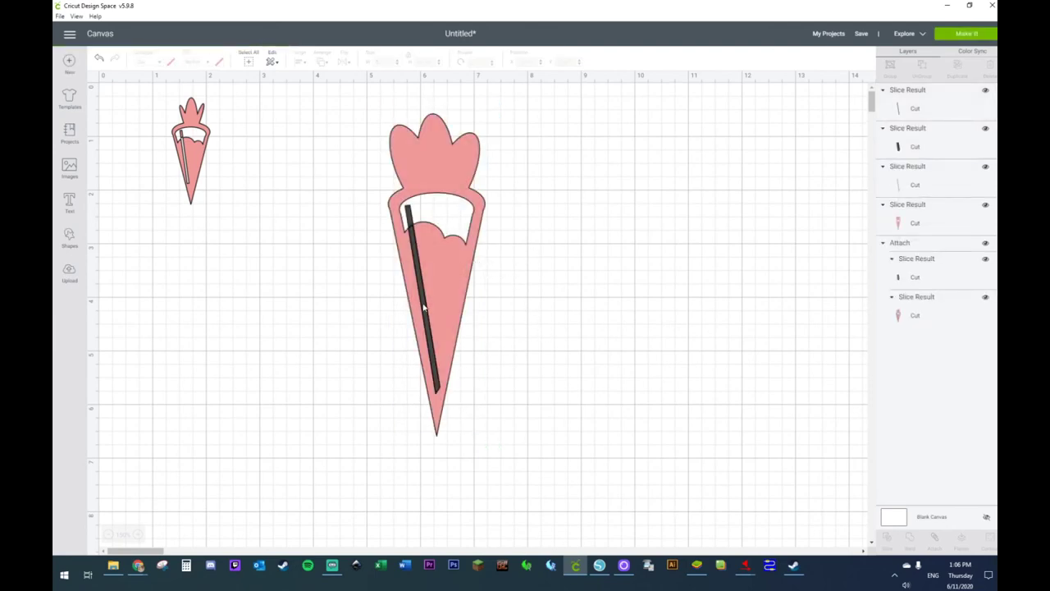
pyautogui.click(424, 308)
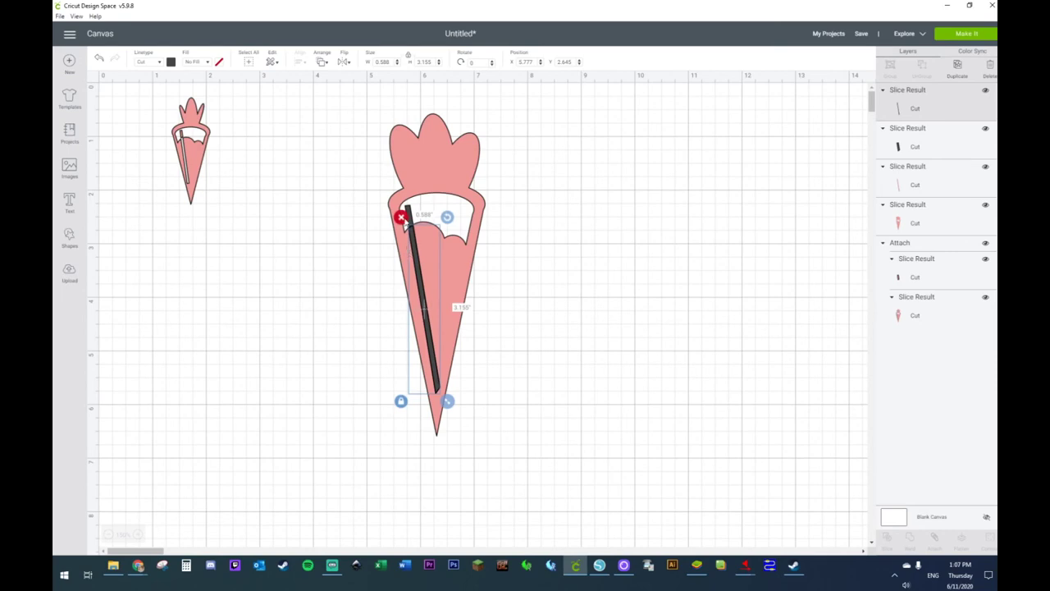
pyautogui.click(400, 217)
pyautogui.click(417, 258)
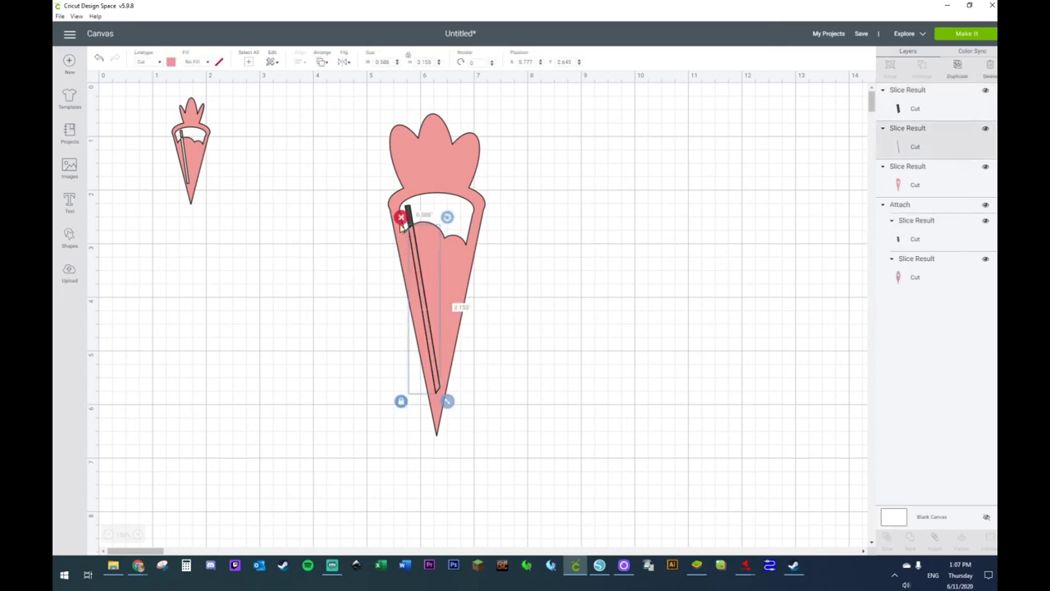
pyautogui.click(402, 223)
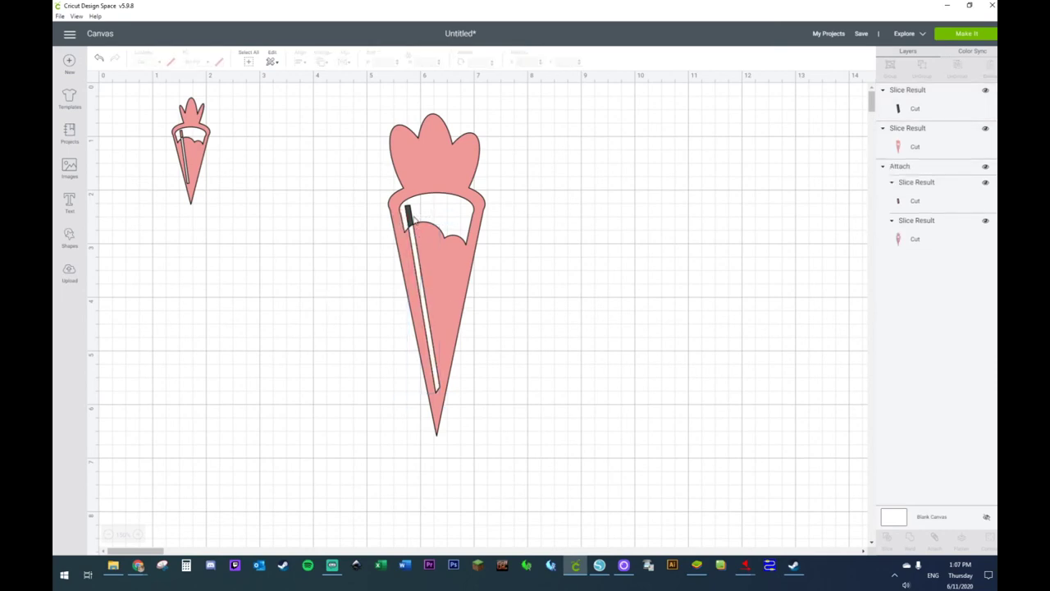
# Step: Nudge the small dark strip into the cone's upper band, then select both cone pieces
pyautogui.click(411, 218)
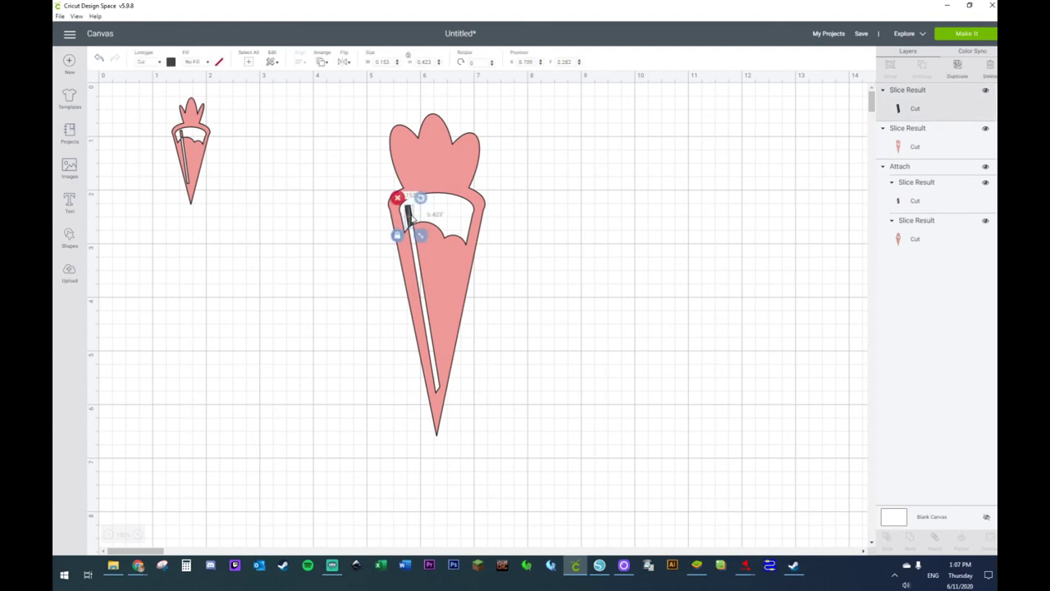
pyautogui.moveTo(411, 213); pyautogui.dragTo(410, 208)
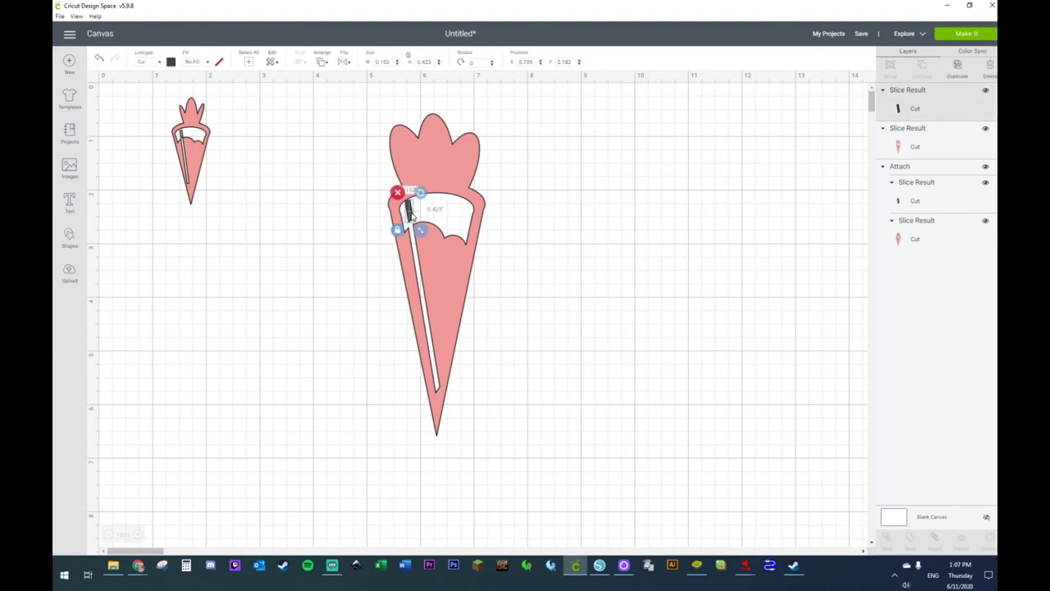
pyautogui.moveTo(410, 212); pyautogui.dragTo(410, 214)
pyautogui.click(525, 289)
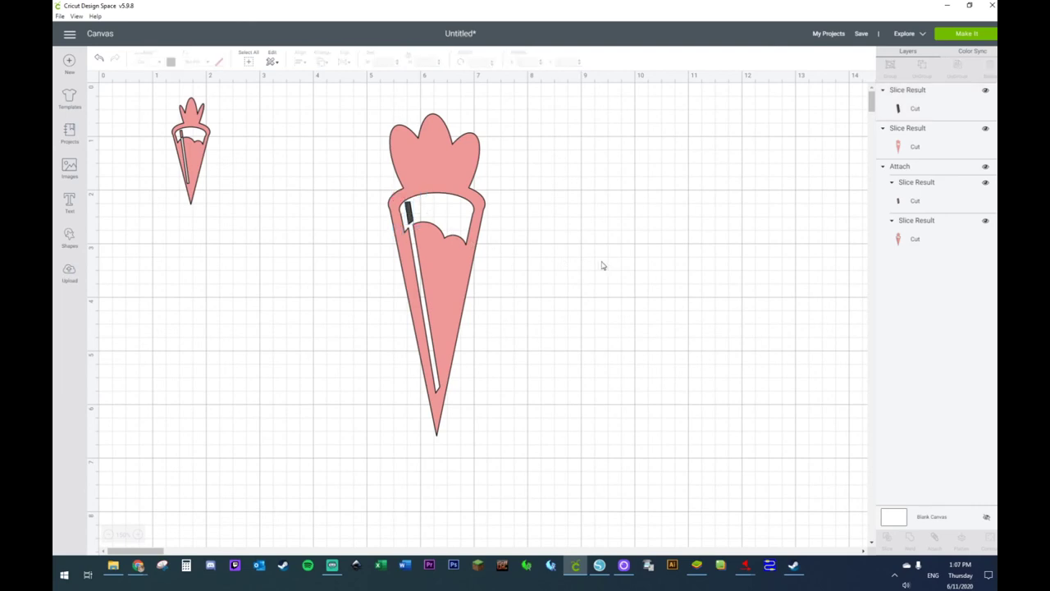
pyautogui.moveTo(341, 131); pyautogui.dragTo(495, 353)
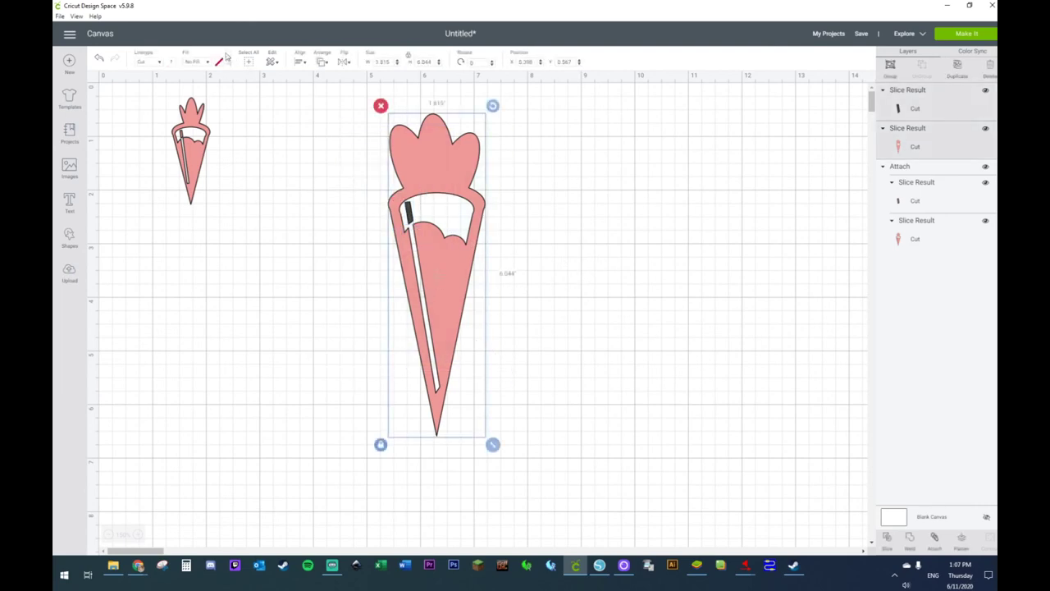
# Step: Recolour the small dark strip pink
pyautogui.click(171, 63)
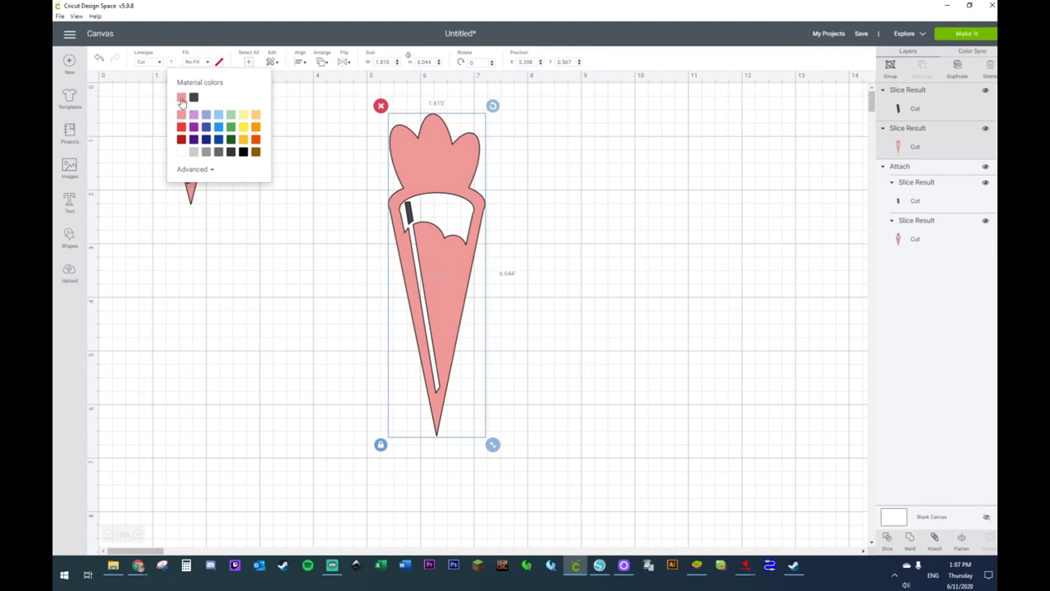
pyautogui.click(181, 100)
pyautogui.click(319, 322)
# Step: Attach the strip to the cone and widen the combined object to about 2.19 inches
pyautogui.moveTo(528, 185); pyautogui.dragTo(487, 204)
pyautogui.rightClick(411, 283)
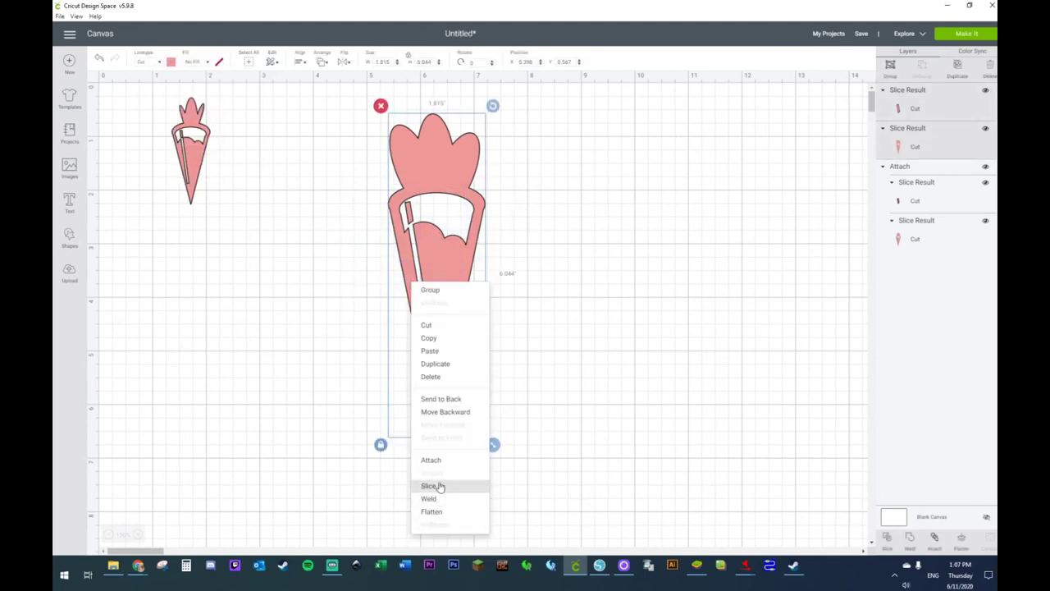
pyautogui.click(431, 459)
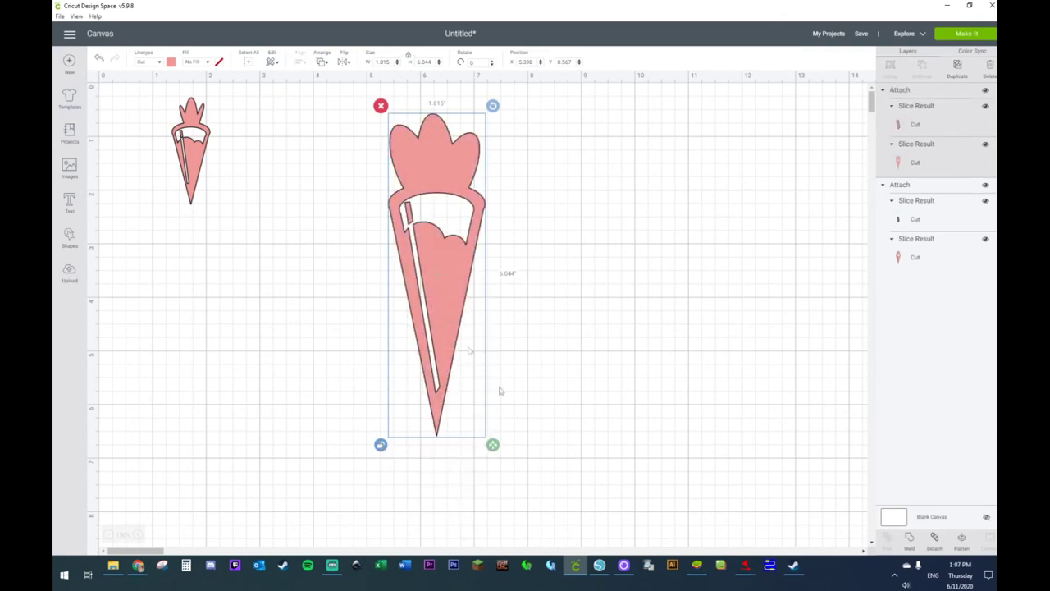
pyautogui.moveTo(493, 446); pyautogui.dragTo(518, 446)
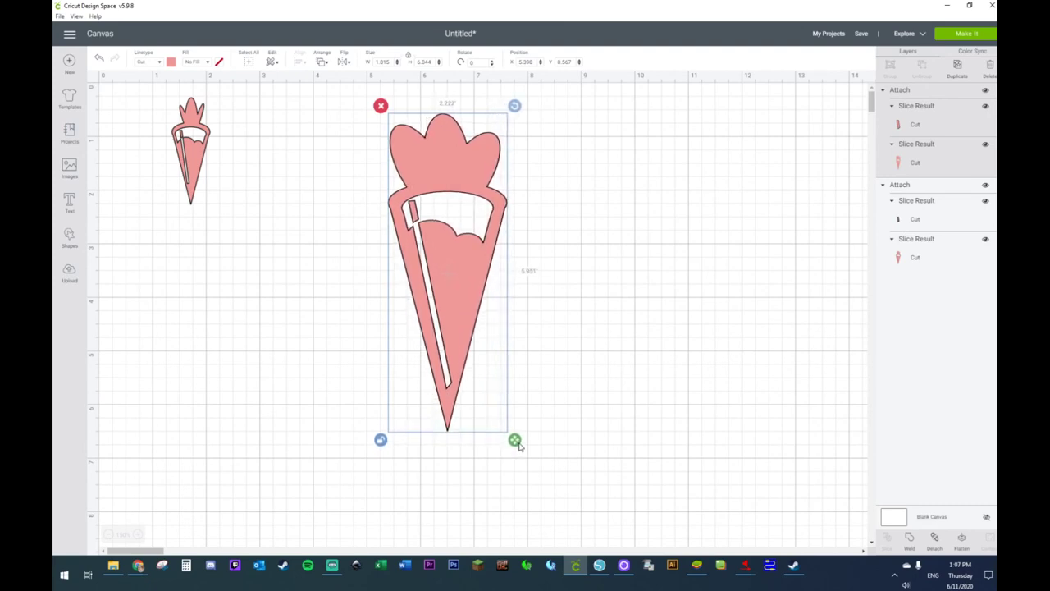
# Step: Rotate the cone about 70° onto its side and move it down-left
pyautogui.click(568, 407)
pyautogui.click(440, 114)
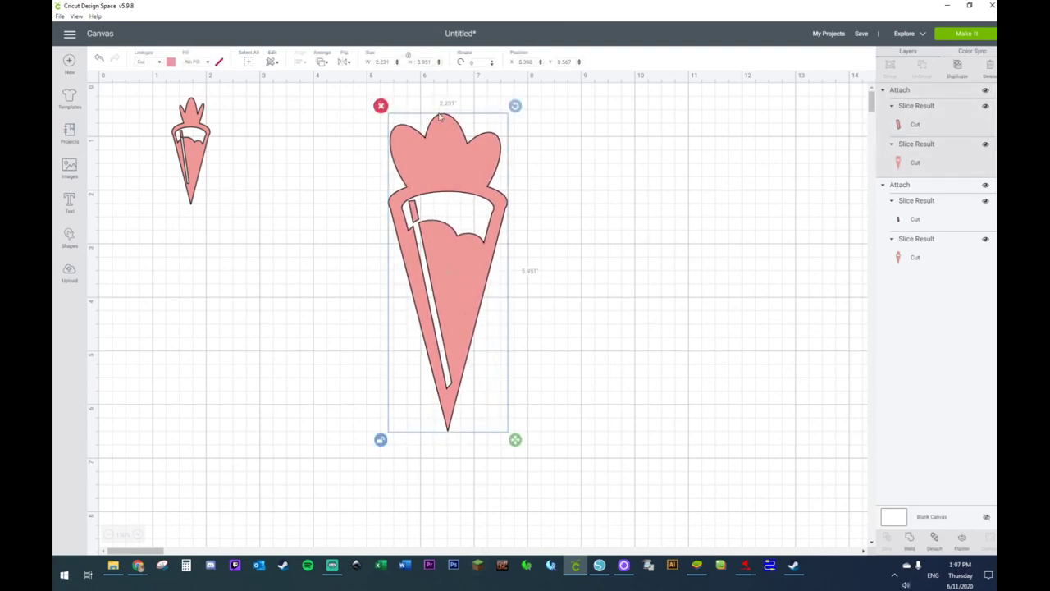
pyautogui.moveTo(515, 105); pyautogui.dragTo(284, 134)
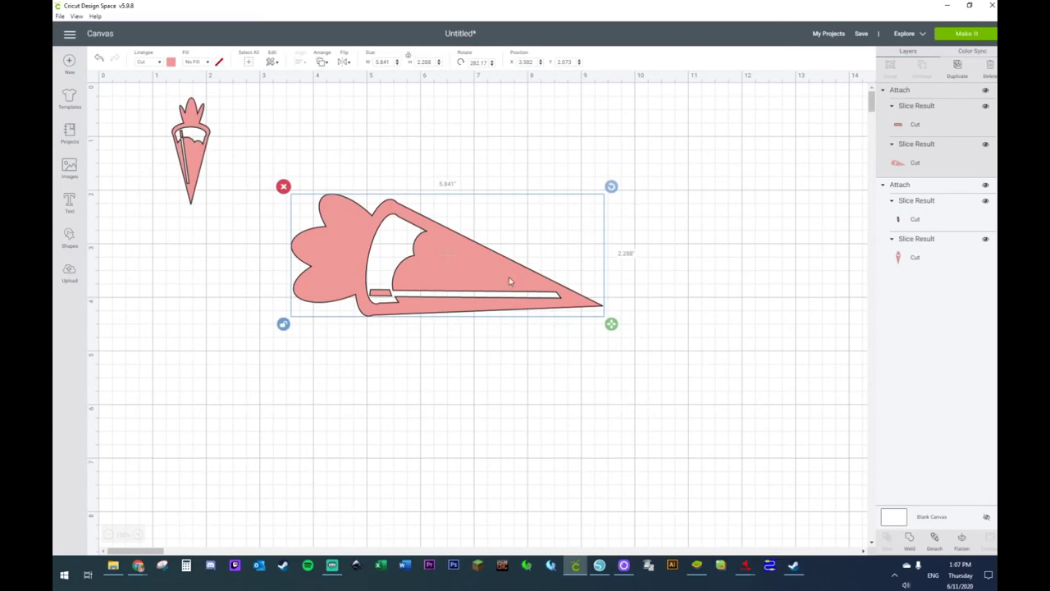
pyautogui.moveTo(508, 282); pyautogui.dragTo(468, 379)
pyautogui.rightClick(469, 379)
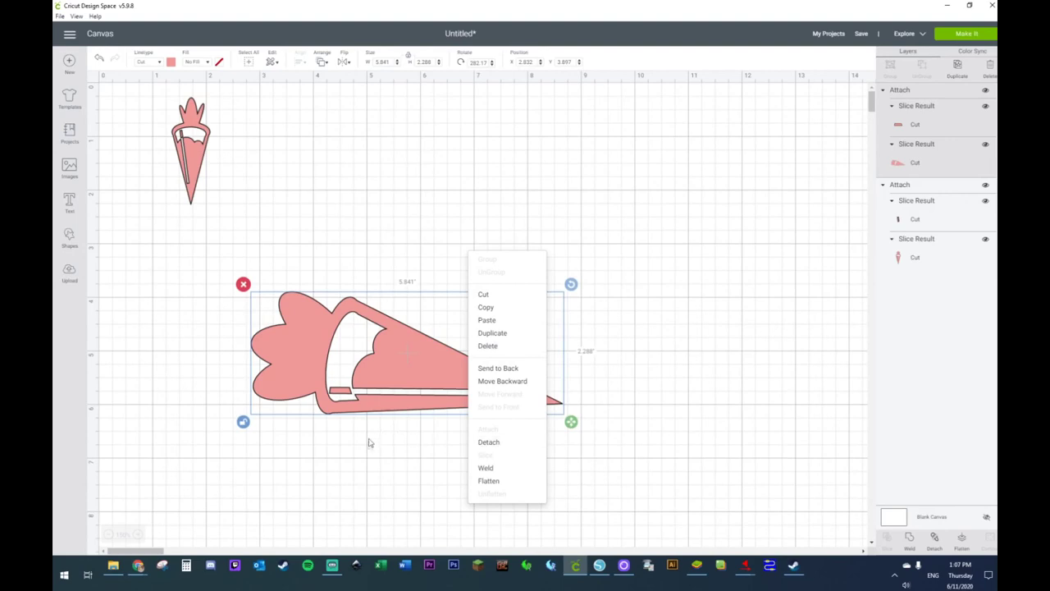
pyautogui.click(529, 443)
# Step: Shrink the cone to about 2.64 inches wide and duplicate it
pyautogui.moveTo(570, 422); pyautogui.dragTo(395, 365)
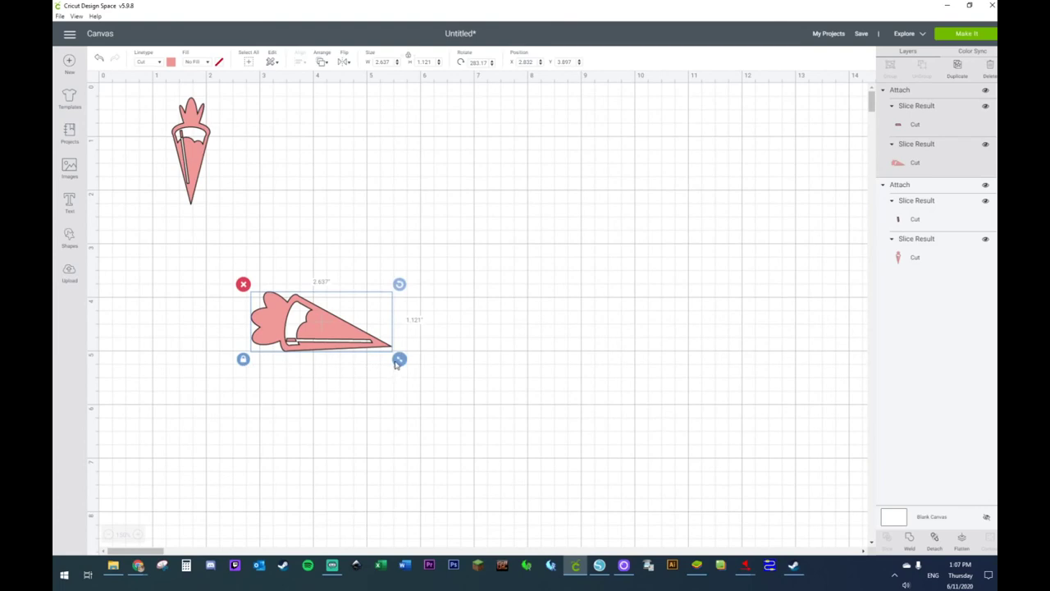
pyautogui.rightClick(358, 337)
pyautogui.click(396, 295)
# Step: Move the copy up-right and duplicate it again to make a third cone
pyautogui.moveTo(320, 335); pyautogui.dragTo(345, 268)
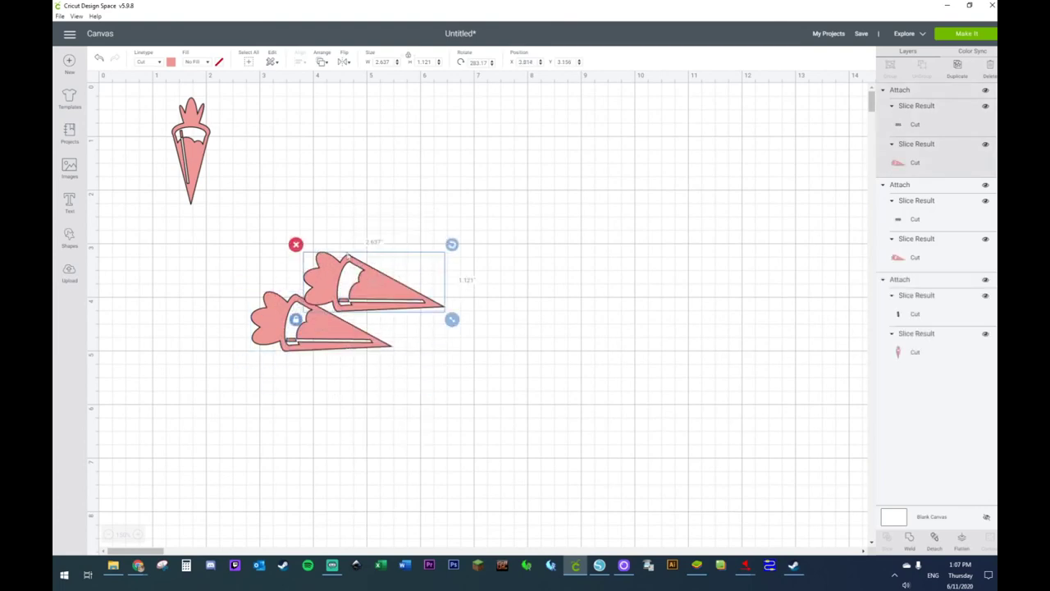
pyautogui.rightClick(359, 280)
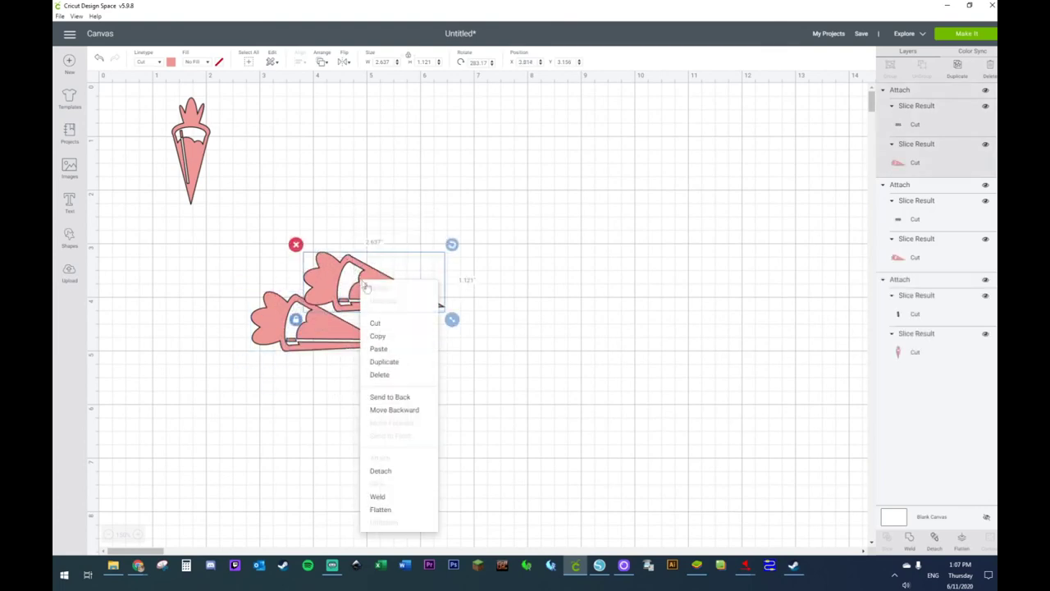
pyautogui.click(394, 364)
pyautogui.moveTo(387, 296); pyautogui.dragTo(464, 187)
# Step: Tilt the middle cone to point down-right and the upper-right cone to point down-left
pyautogui.click(364, 287)
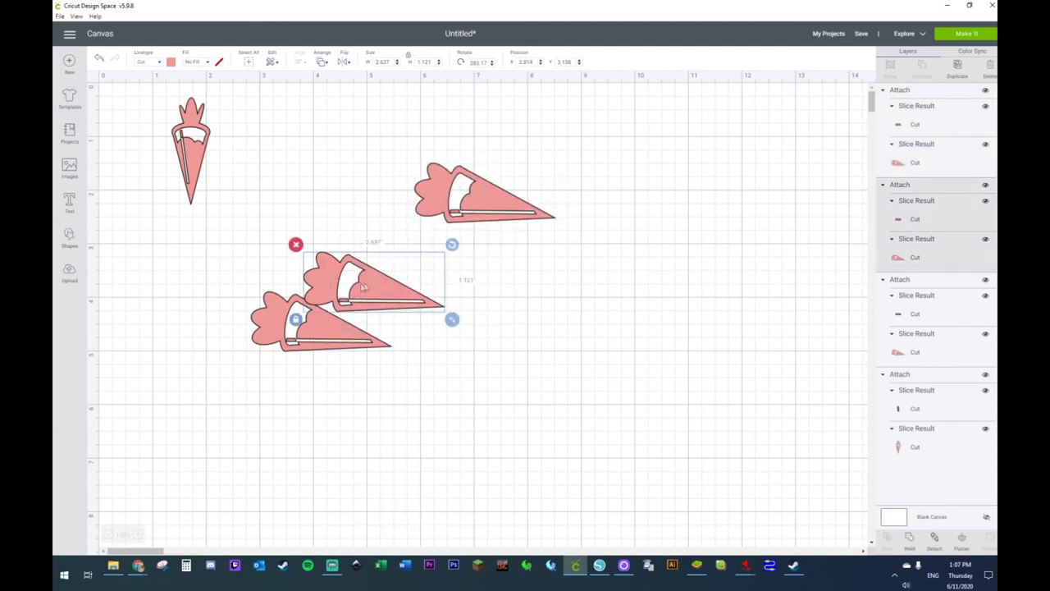
pyautogui.click(450, 345)
pyautogui.moveTo(454, 376); pyautogui.dragTo(407, 260)
pyautogui.click(544, 330)
pyautogui.moveTo(444, 201); pyautogui.dragTo(452, 249)
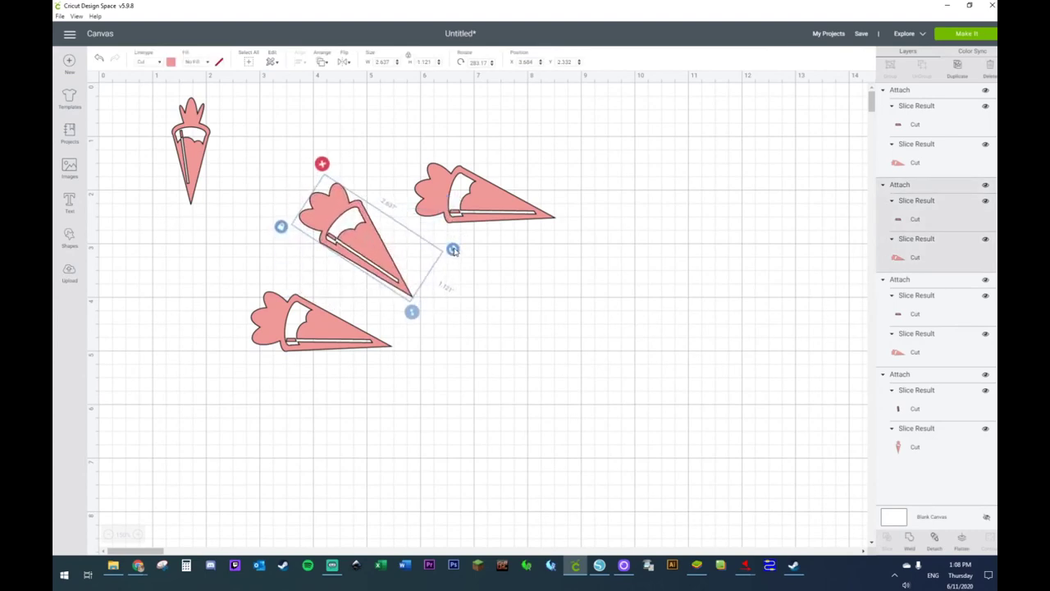
pyautogui.click(516, 189)
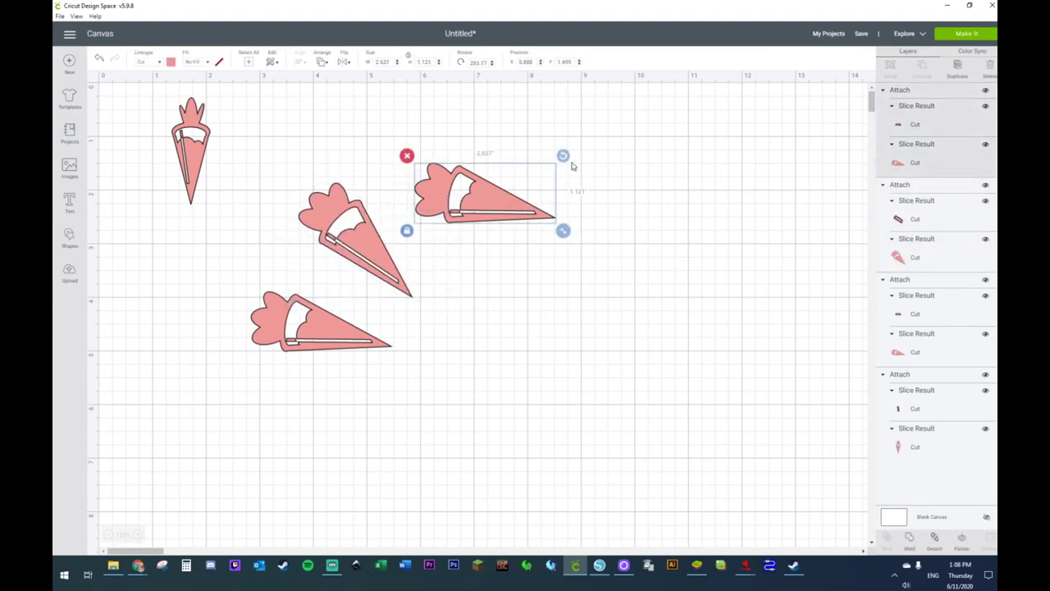
pyautogui.moveTo(564, 157); pyautogui.dragTo(435, 311)
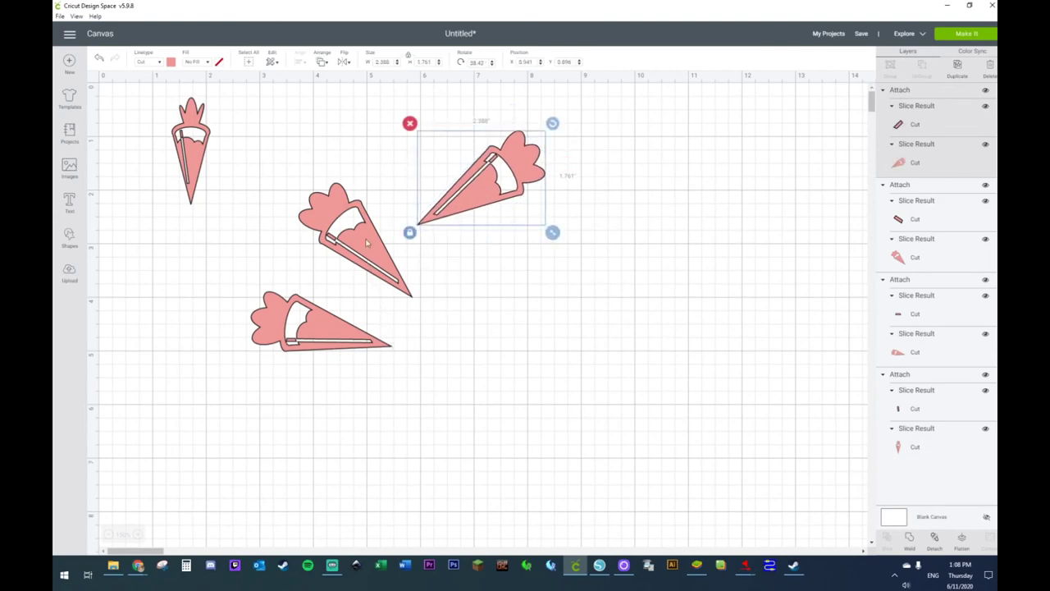
# Step: Fill the middle carrot yellow
pyautogui.click(366, 239)
pyautogui.click(172, 63)
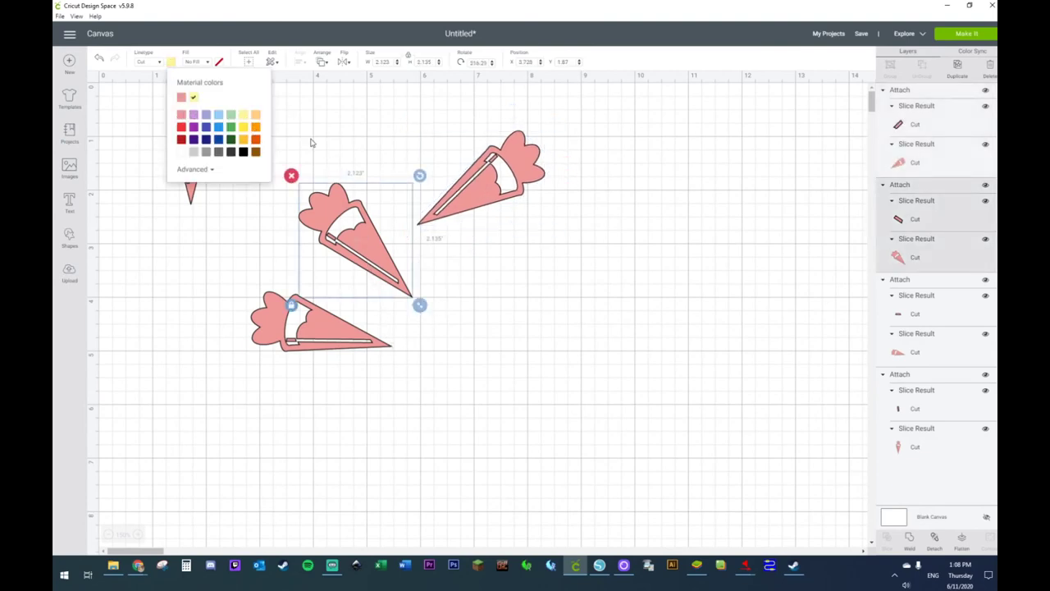
pyautogui.click(243, 114)
# Step: Fill the upper-right carrot green
pyautogui.click(480, 182)
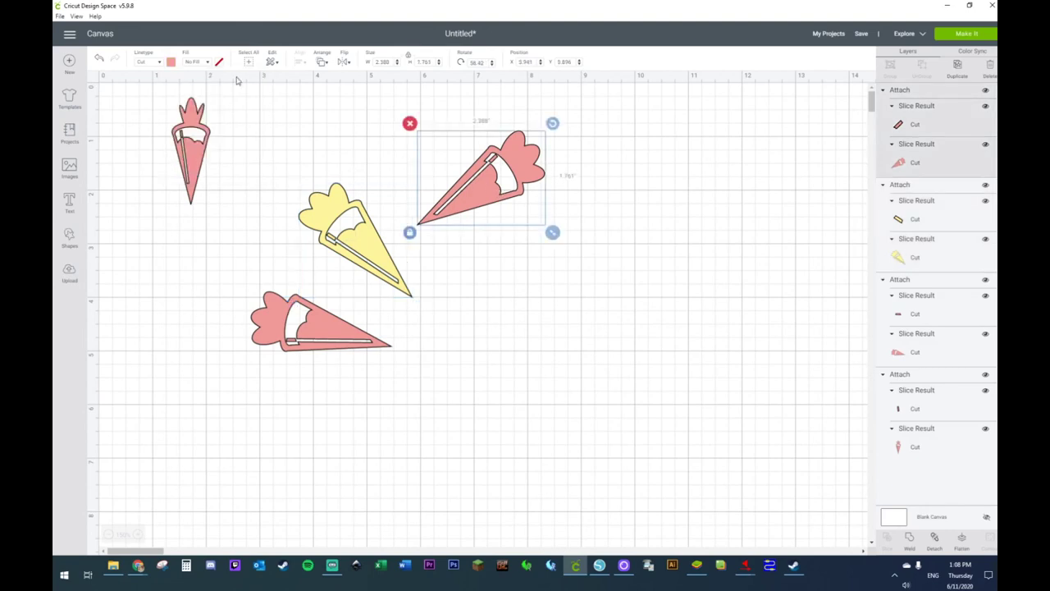
pyautogui.click(170, 62)
pyautogui.click(235, 120)
pyautogui.click(517, 309)
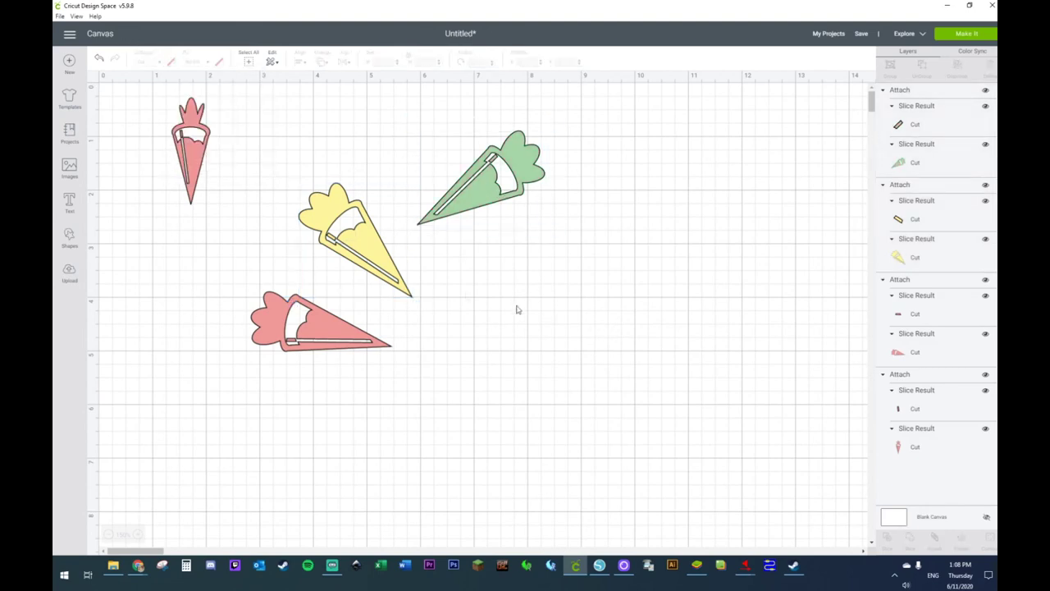
# Step: Move the yellow and pink carrots closer, then shrink all three to about 2.35 × 1.953 inches
pyautogui.moveTo(376, 275); pyautogui.dragTo(341, 230)
pyautogui.moveTo(323, 312); pyautogui.dragTo(404, 312)
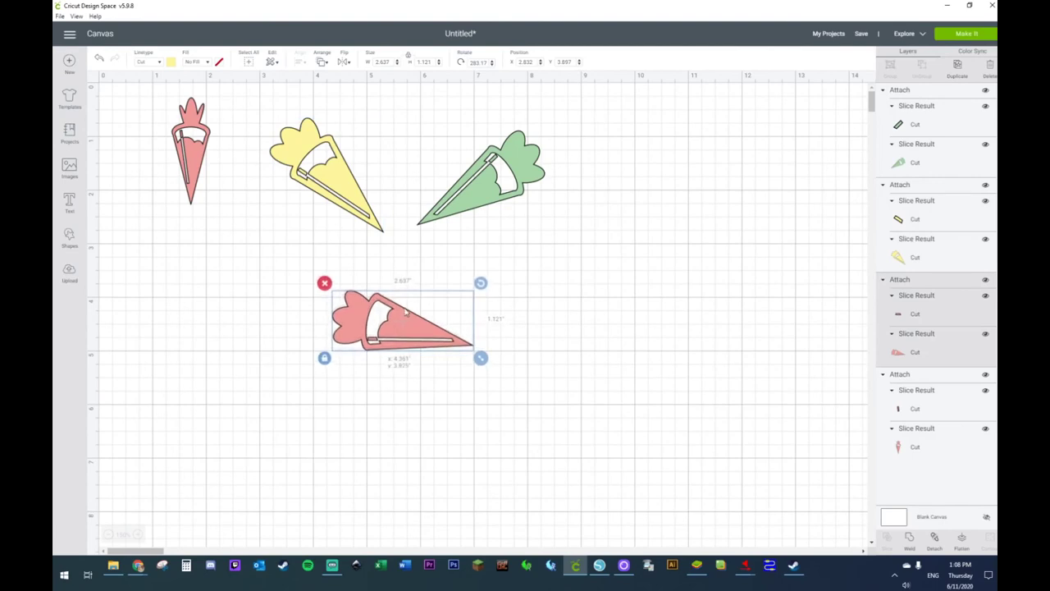
pyautogui.moveTo(628, 128)
pyautogui.mouseDown()
pyautogui.moveTo(314, 300)
pyautogui.moveTo(320, 365)
pyautogui.mouseUp()
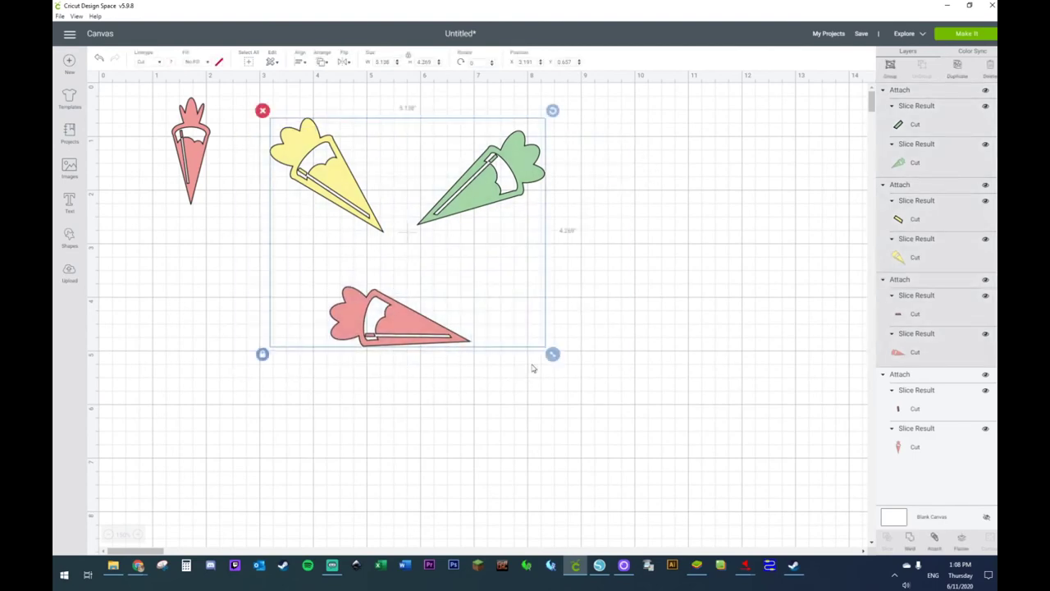
pyautogui.moveTo(552, 353); pyautogui.dragTo(403, 227)
pyautogui.click(434, 294)
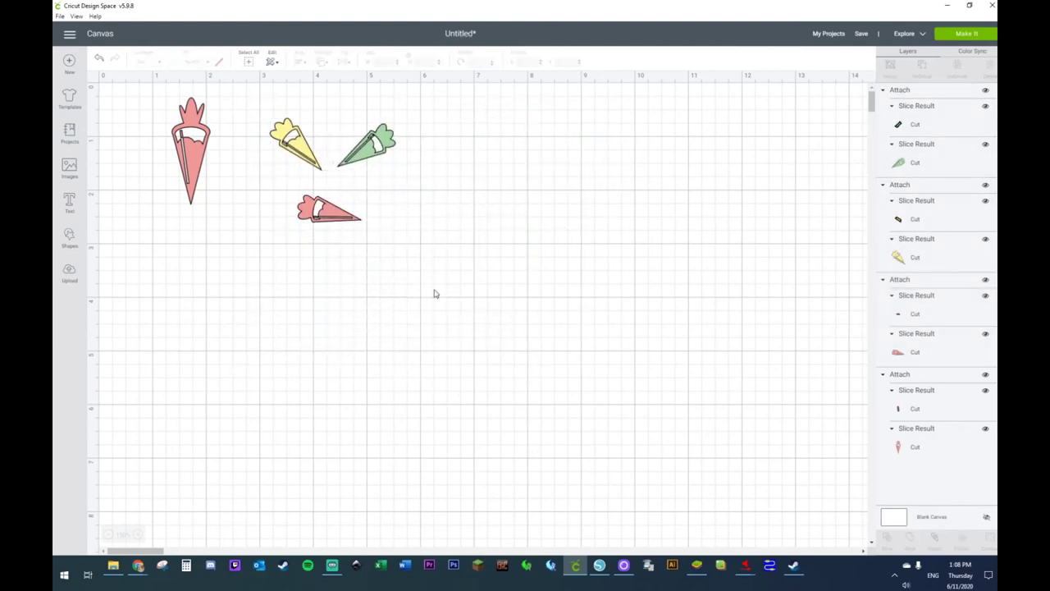
pyautogui.moveTo(257, 100); pyautogui.dragTo(436, 287)
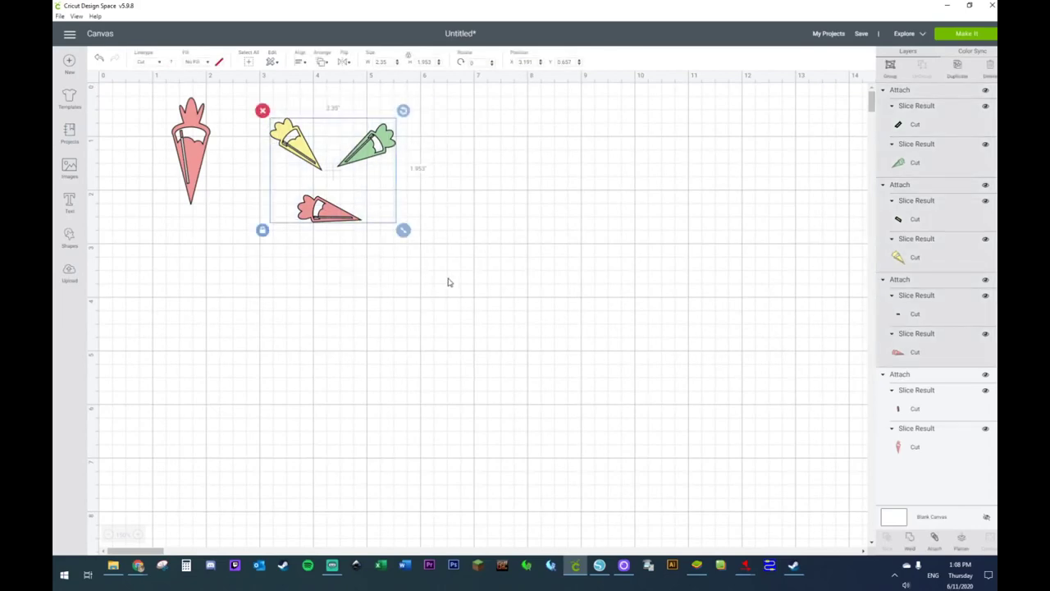
# Step: Flatten the three carrots into one Cut | Print image and move it down and right
pyautogui.rightClick(304, 154)
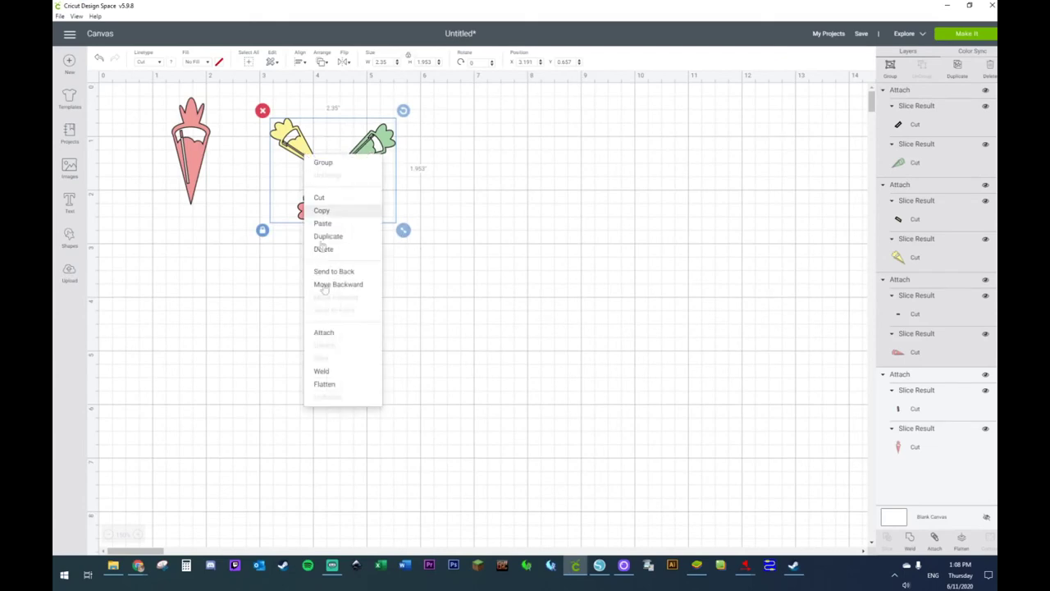
pyautogui.click(328, 391)
pyautogui.click(356, 352)
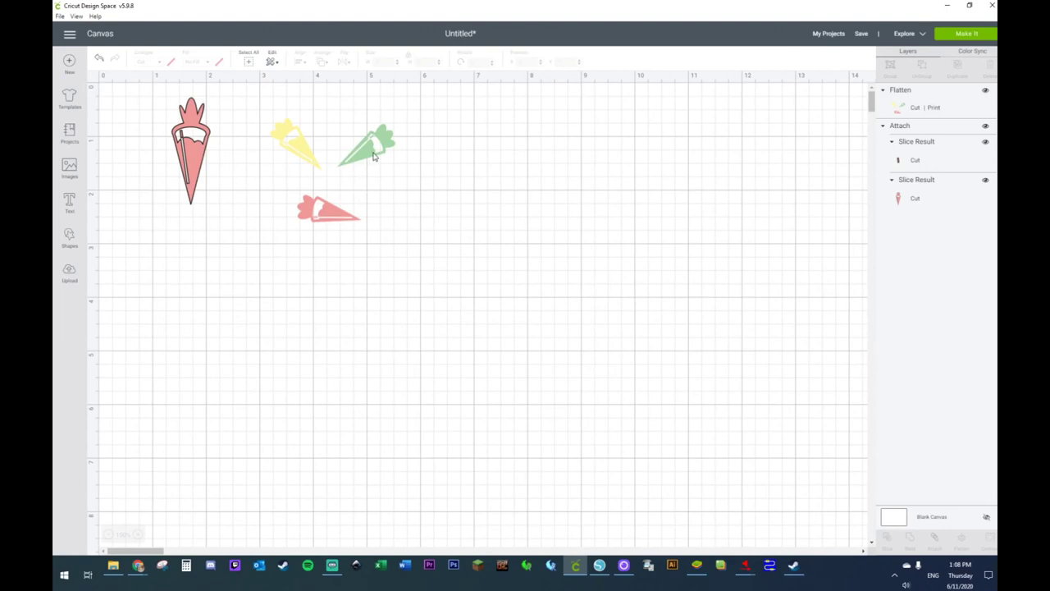
pyautogui.moveTo(373, 156); pyautogui.dragTo(414, 256)
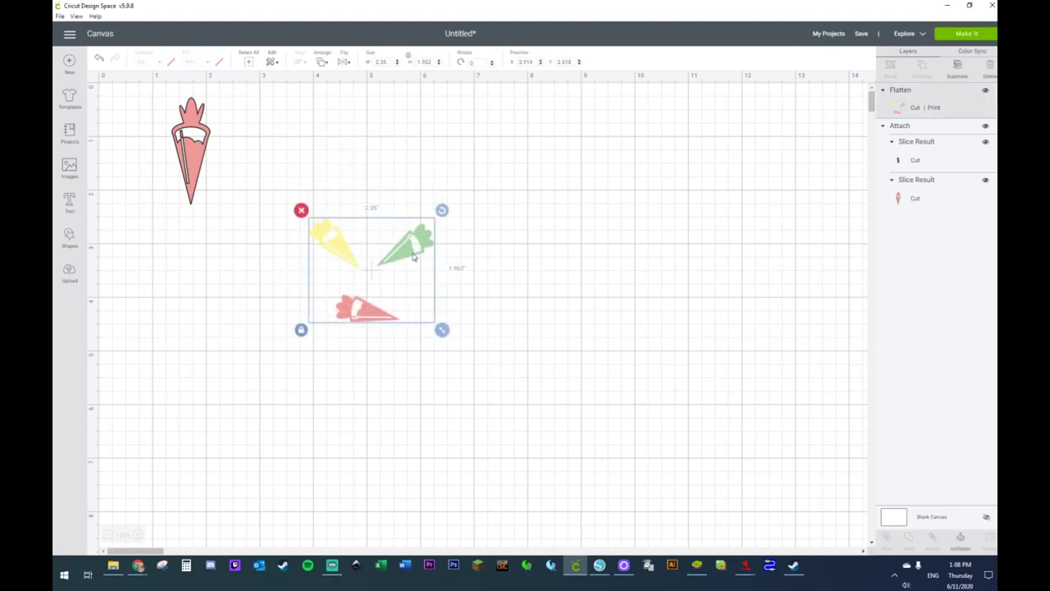